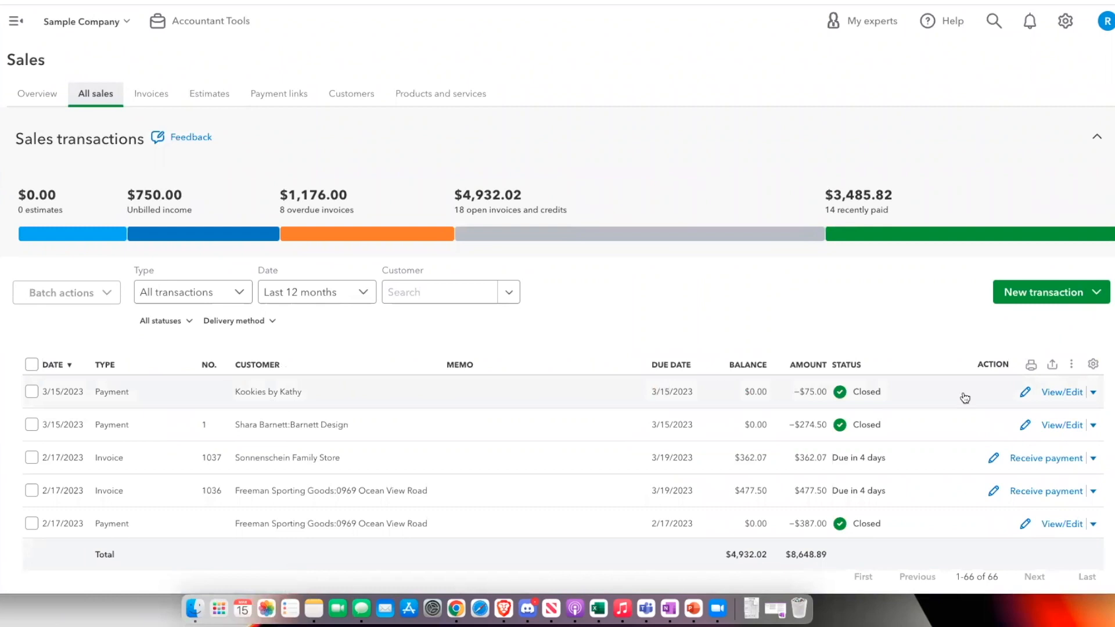
# Open the Kookies by Kathy payment of 3/15/2023, follow its linked invoice, and view that invoice's transaction journal
pyautogui.scroll(-2, 1039, 392)
pyautogui.click(444, 329)
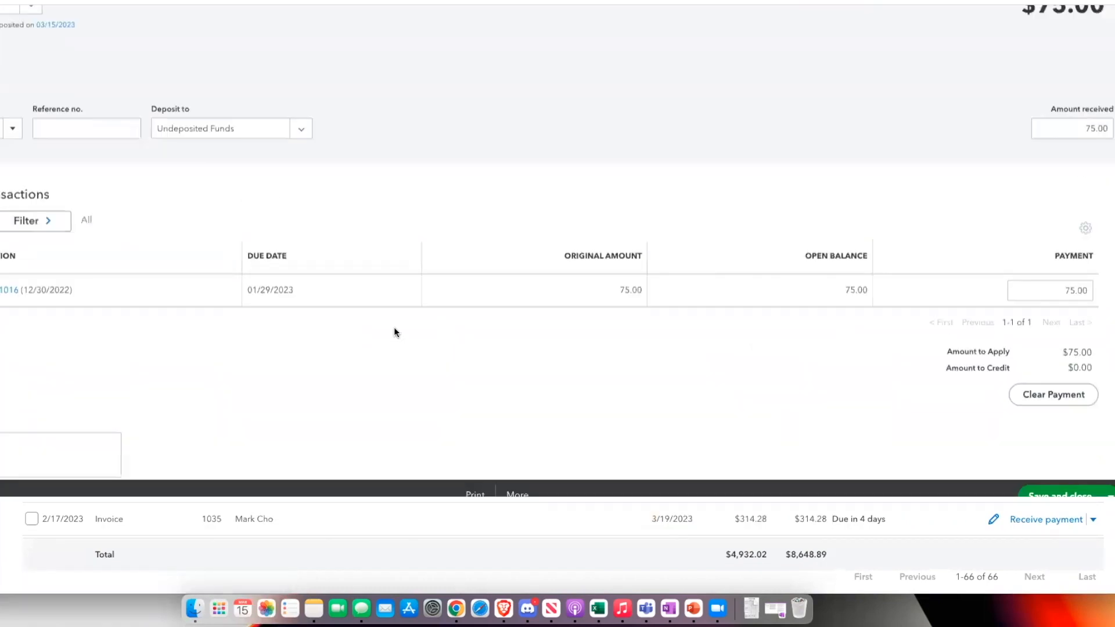
pyautogui.click(7, 372)
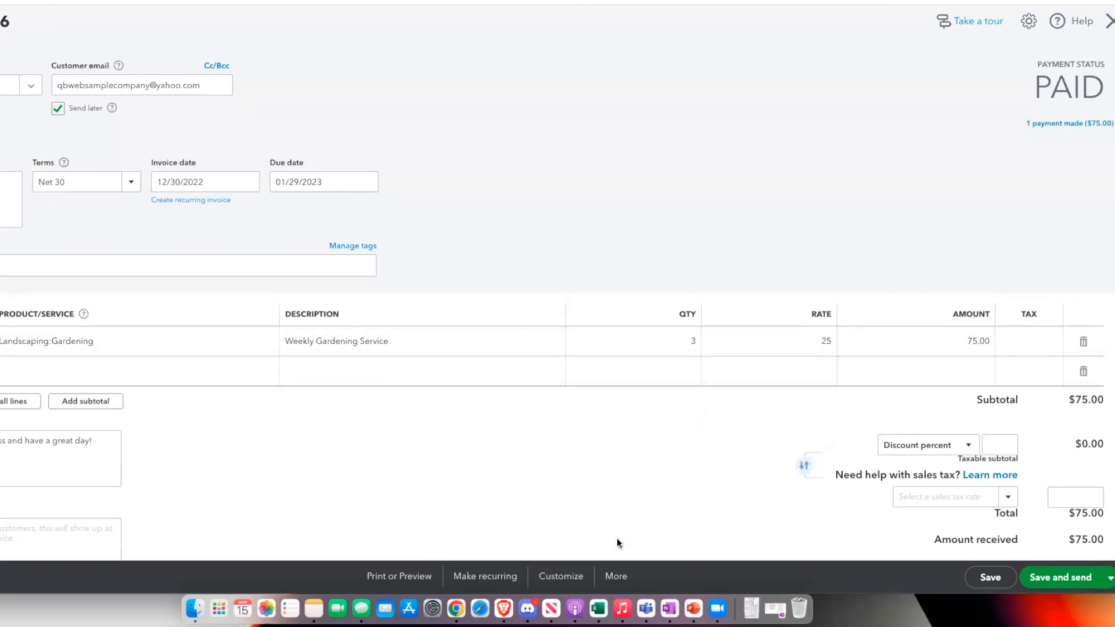
pyautogui.click(616, 576)
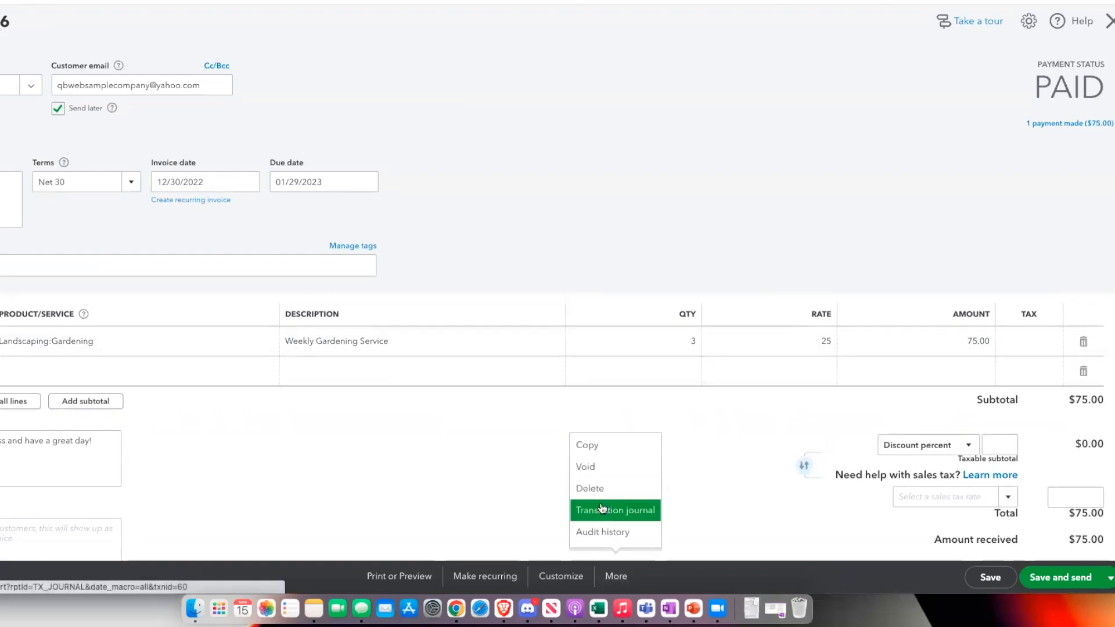
pyautogui.click(602, 509)
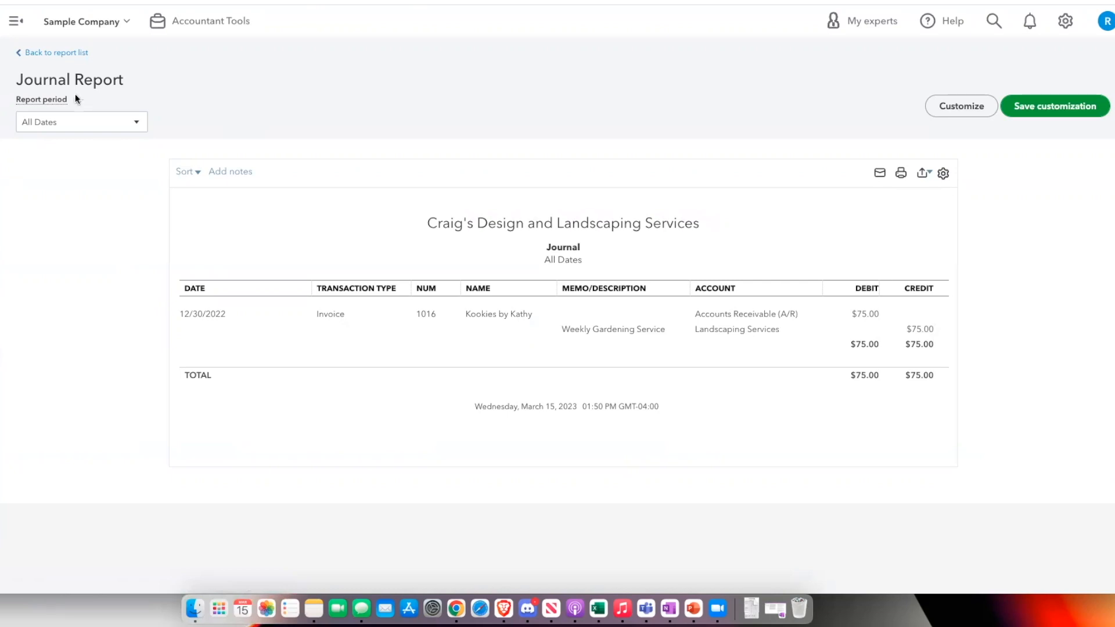
# Return to the list of all sales, open the Kookies by Kathy payment, and view the payment's transaction journal
pyautogui.moveTo(0, 155)
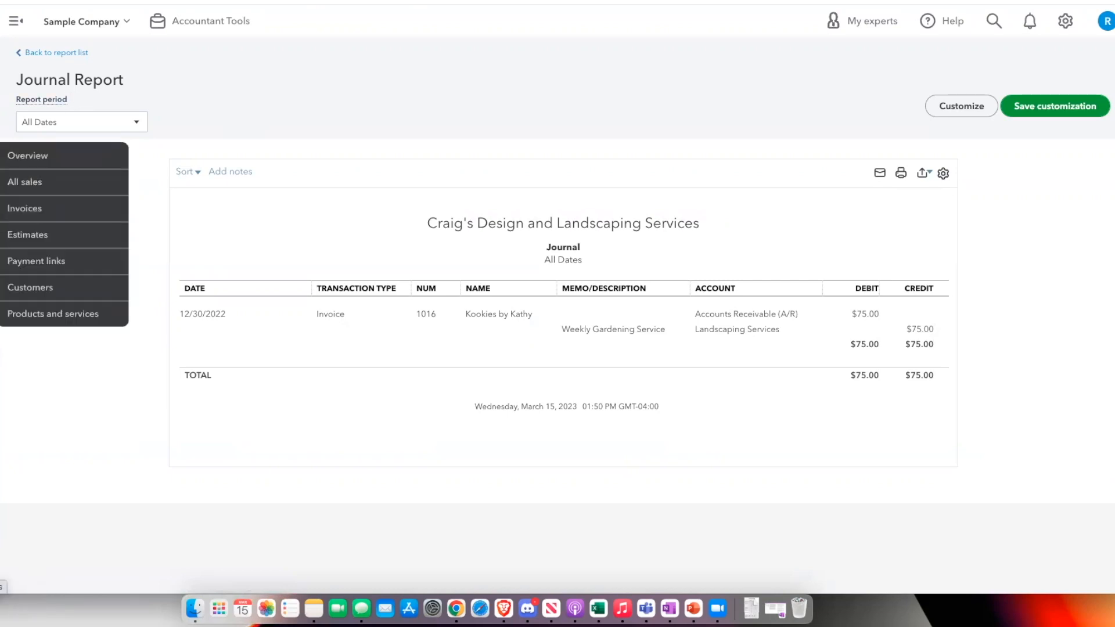
pyautogui.click(26, 203)
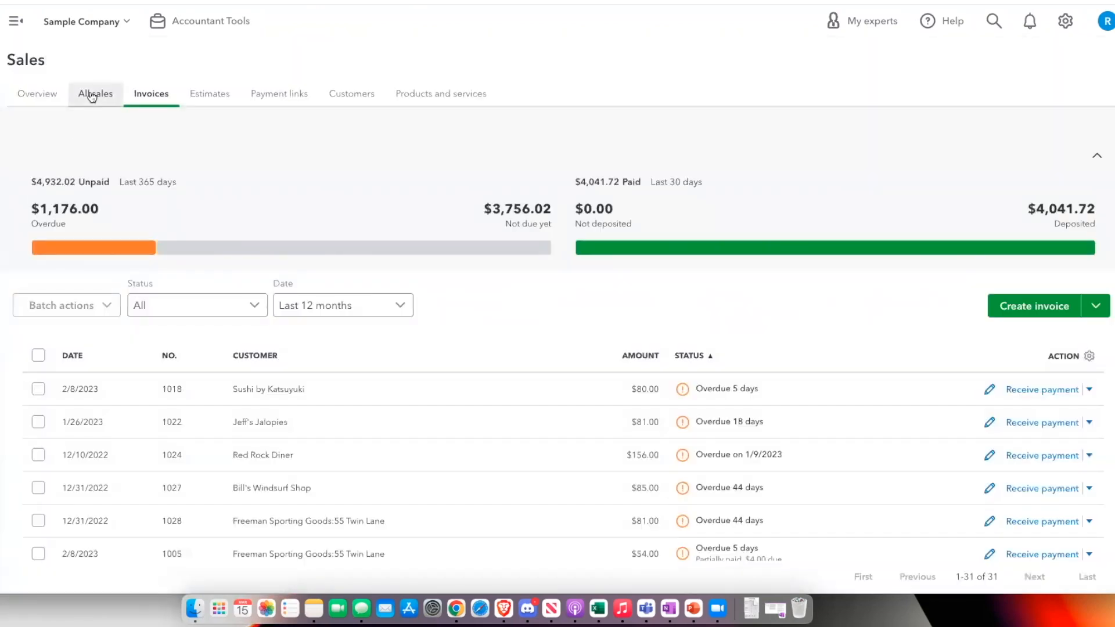
pyautogui.click(92, 96)
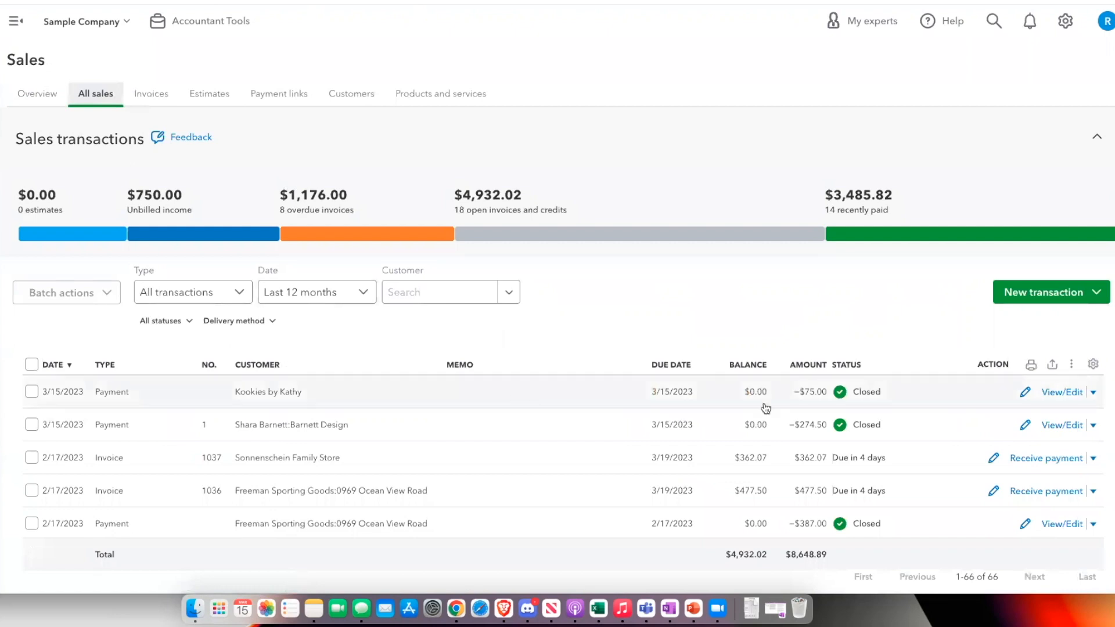
pyautogui.scroll(-2, 1039, 348)
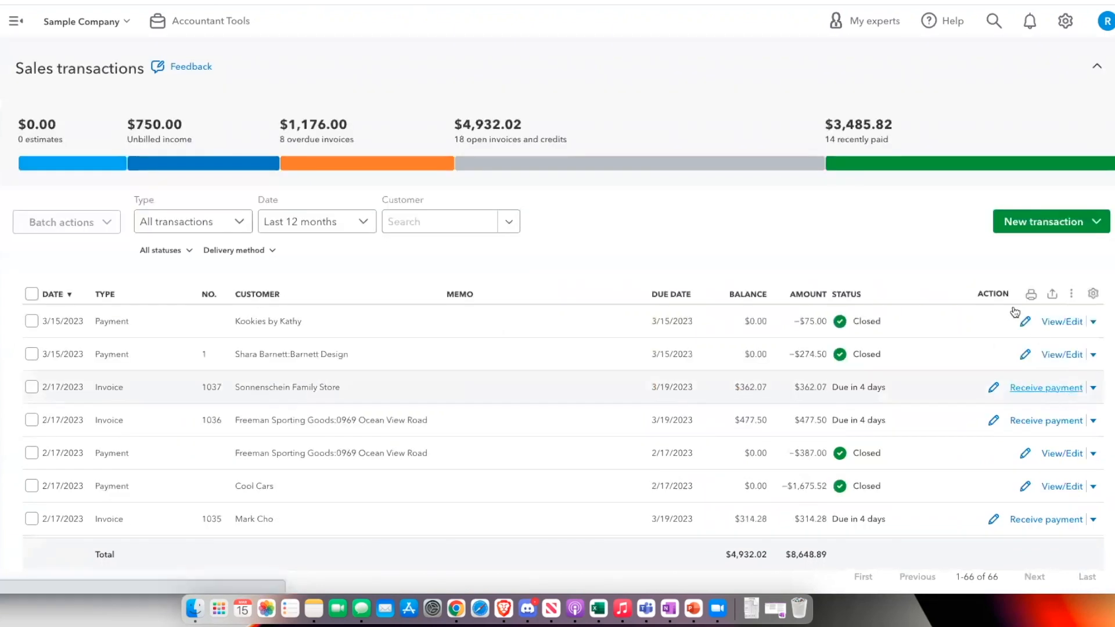
pyautogui.click(1061, 321)
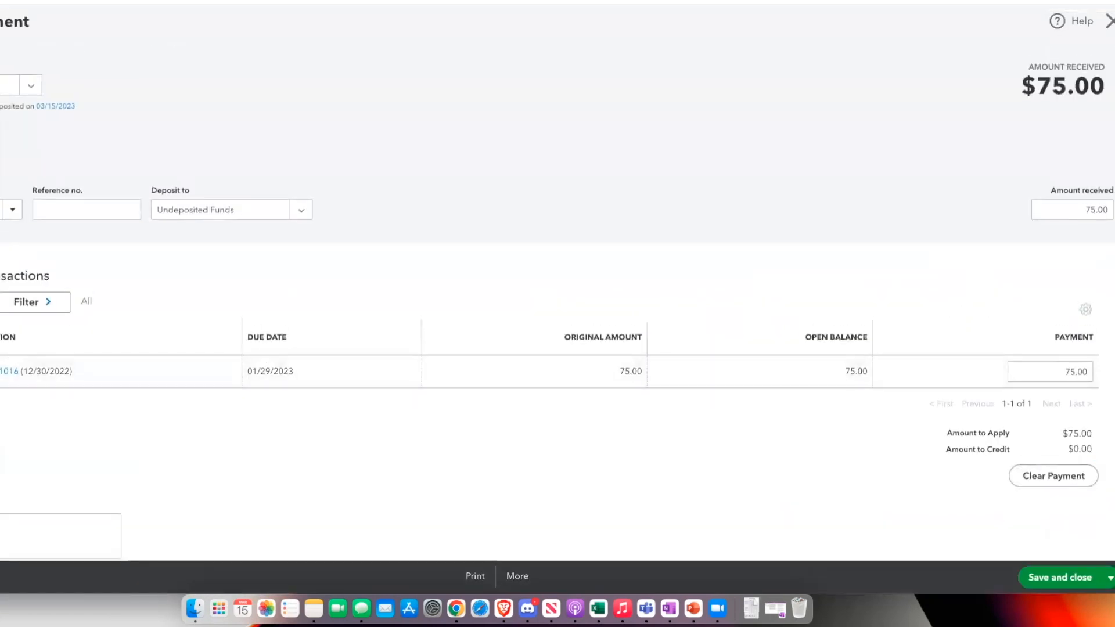
pyautogui.click(528, 576)
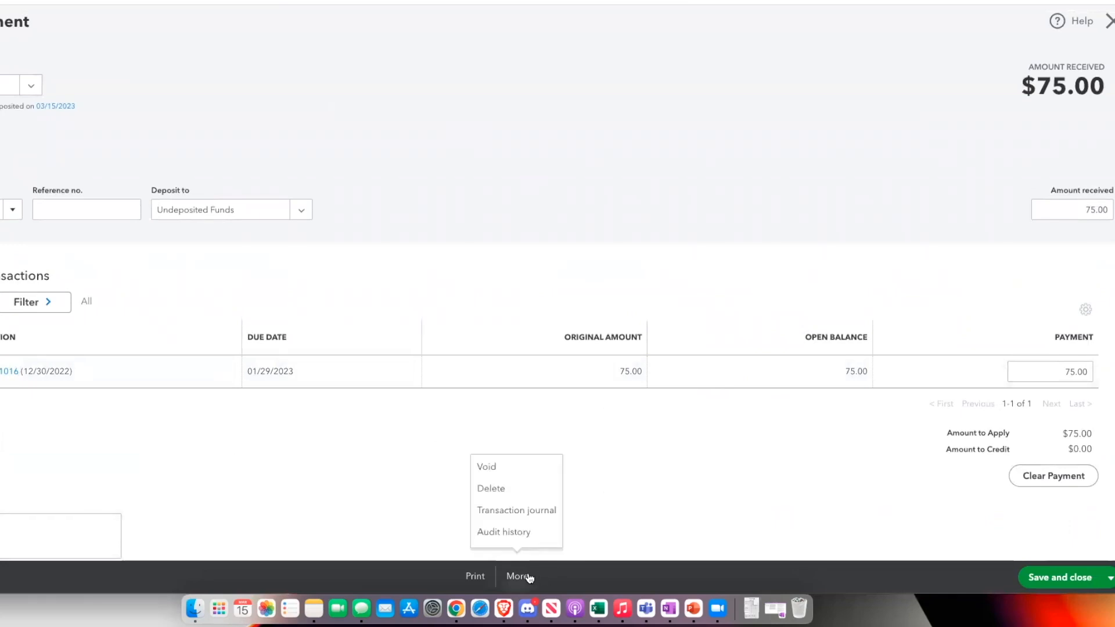
pyautogui.click(524, 510)
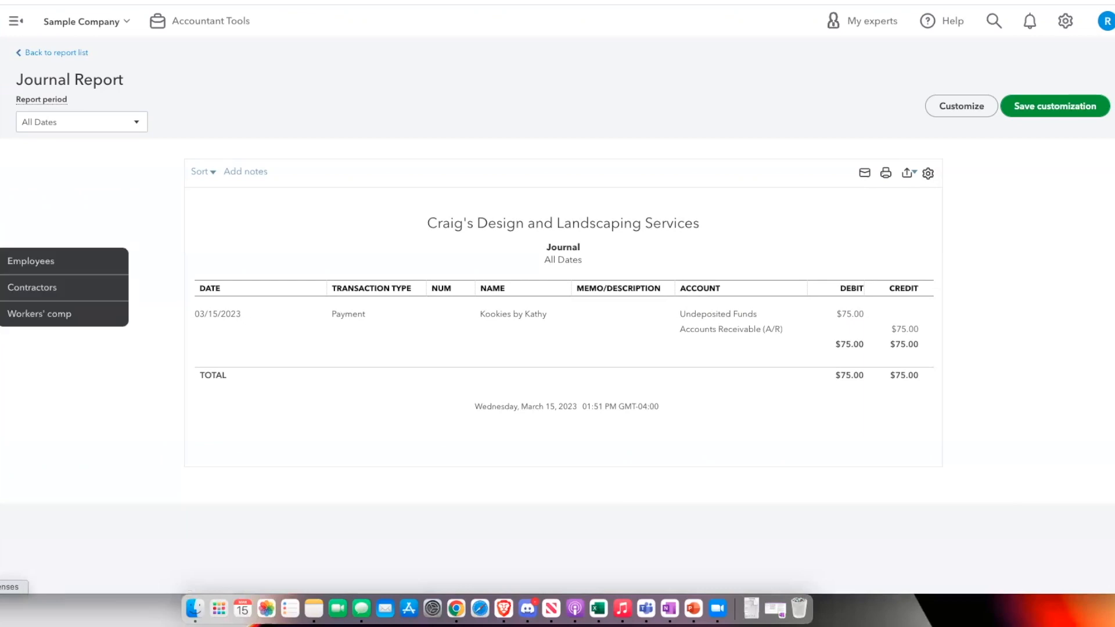
# Open the Balance Sheet from the reports list and drill into the transactions behind Undeposited Funds
pyautogui.click(0, 314)
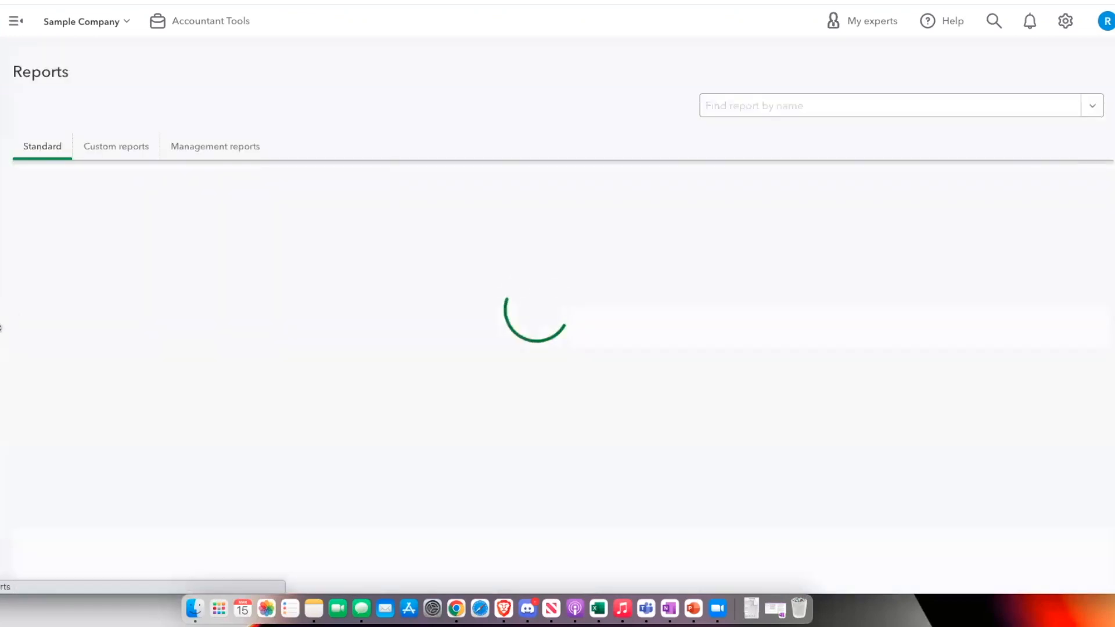
pyautogui.click(112, 305)
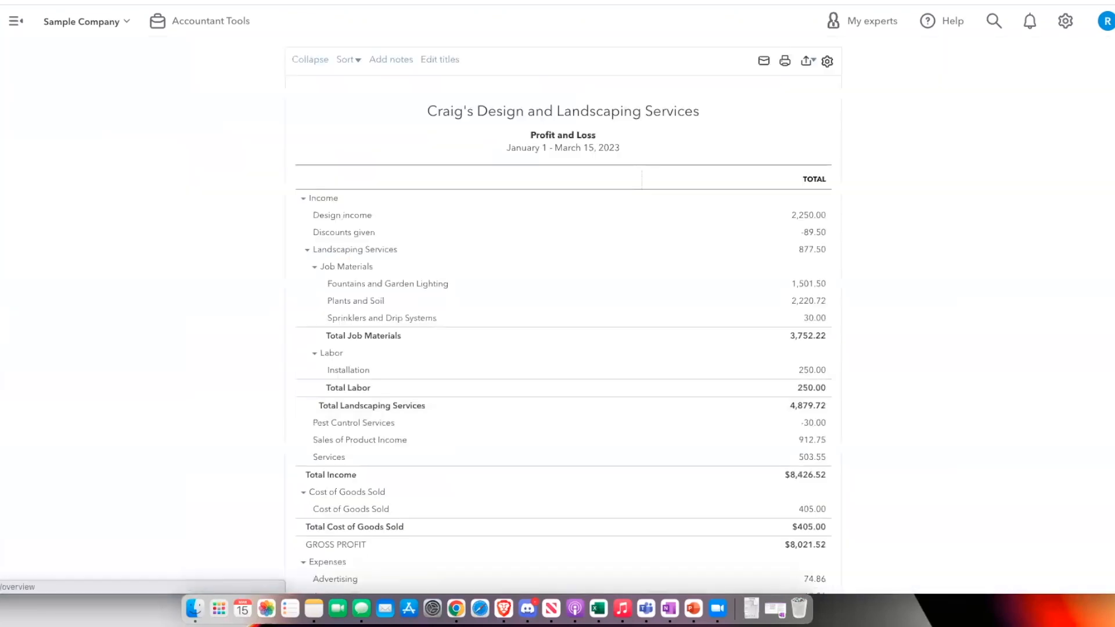
pyautogui.click(0, 311)
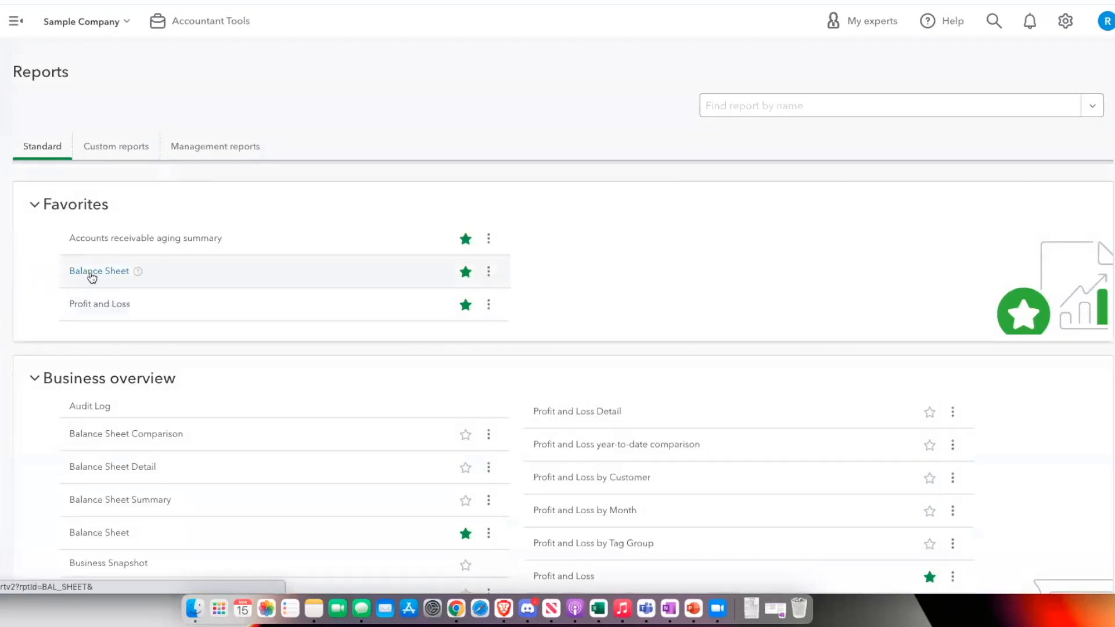
pyautogui.click(82, 270)
pyautogui.click(817, 388)
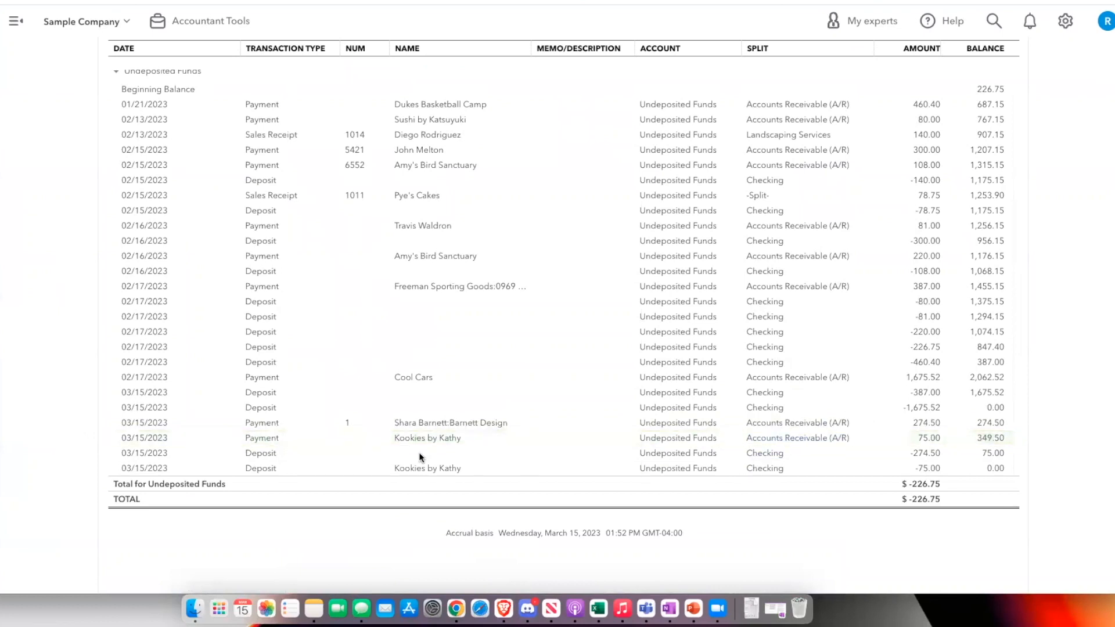
# Open the 03/15/2023 Kookies by Kathy deposit and view its transaction journal
pyautogui.click(927, 470)
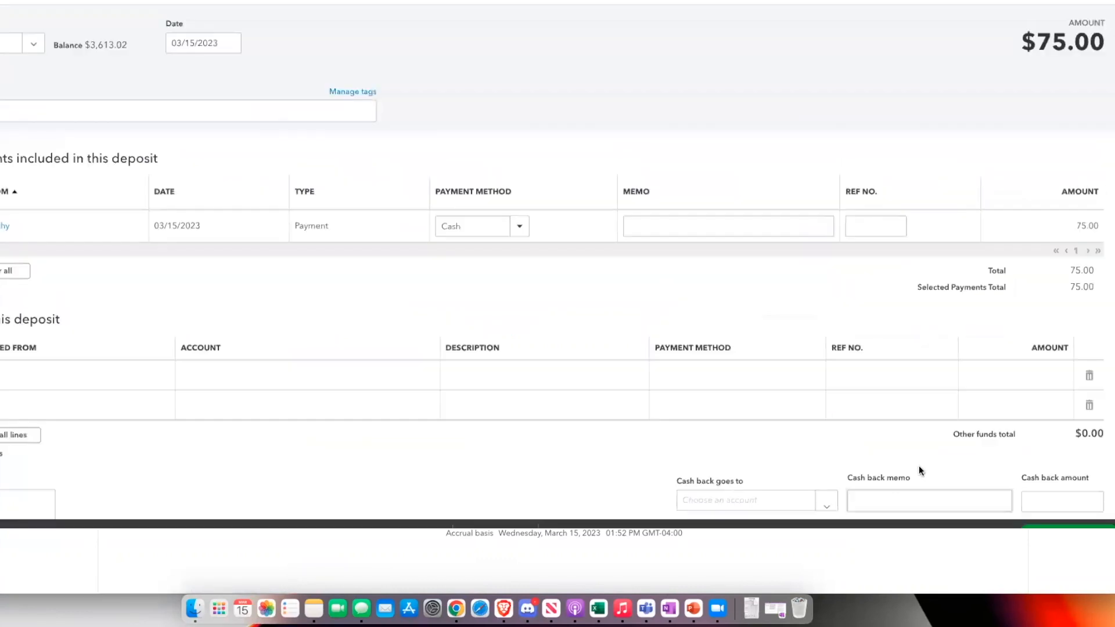
pyautogui.click(560, 576)
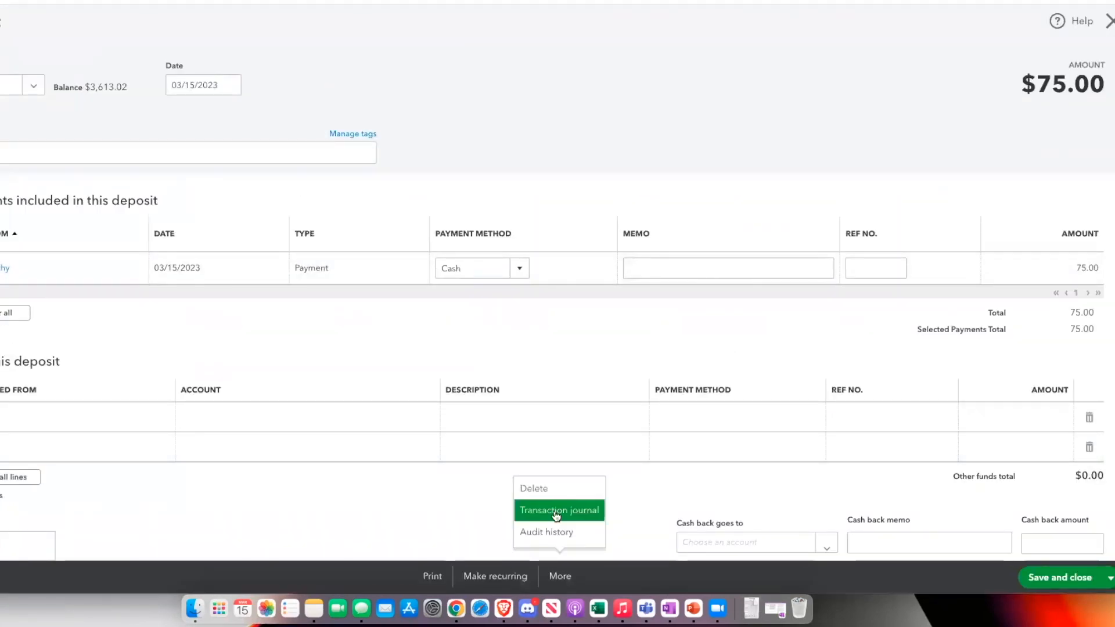
pyautogui.click(556, 511)
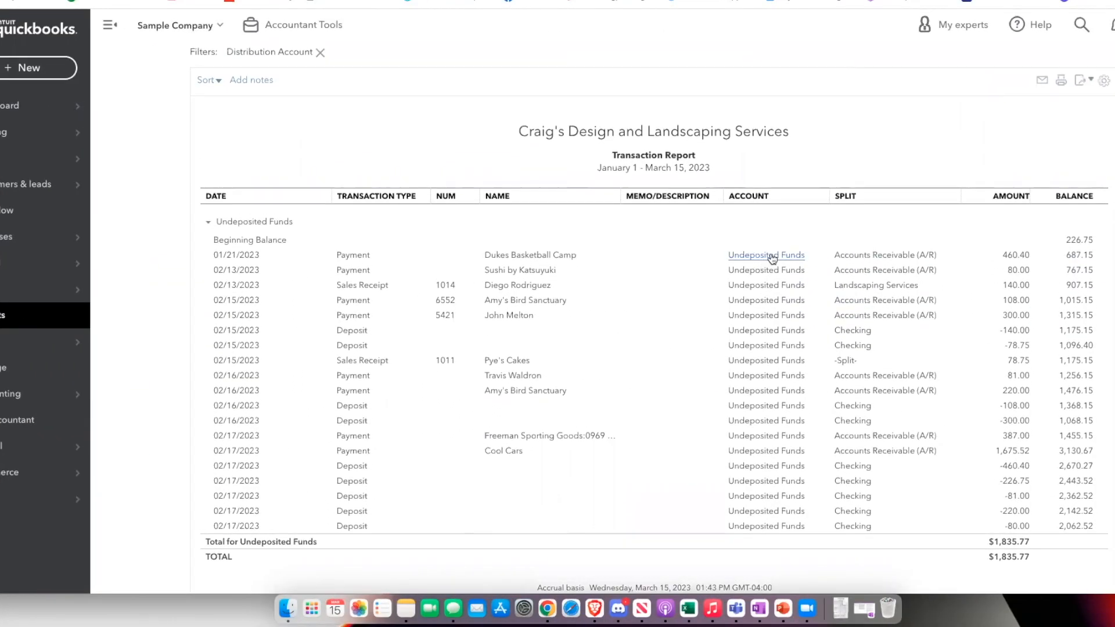
# Start a new bank deposit, examine the undeposited payments available for it, and return to the Undeposited Funds report
pyautogui.scroll(1, 772, 258)
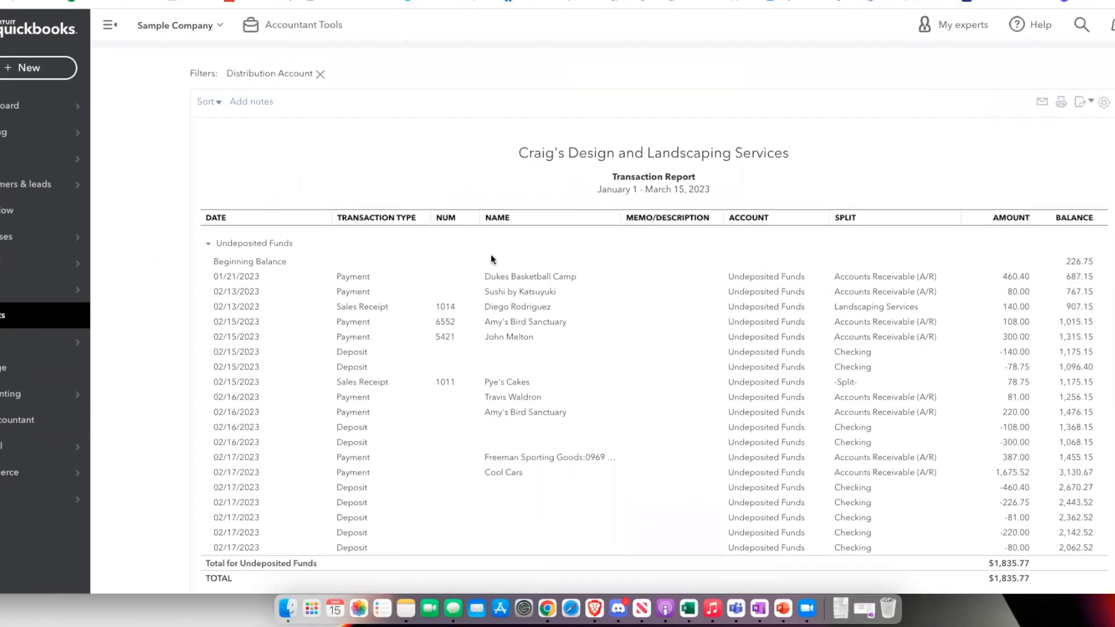
pyautogui.click(26, 69)
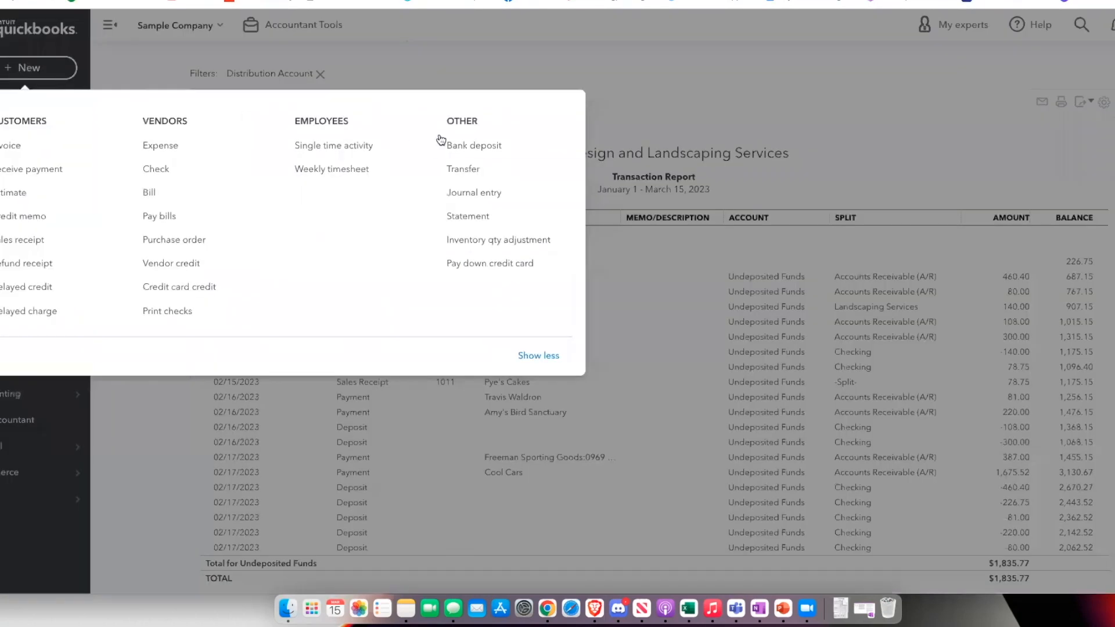
pyautogui.click(469, 144)
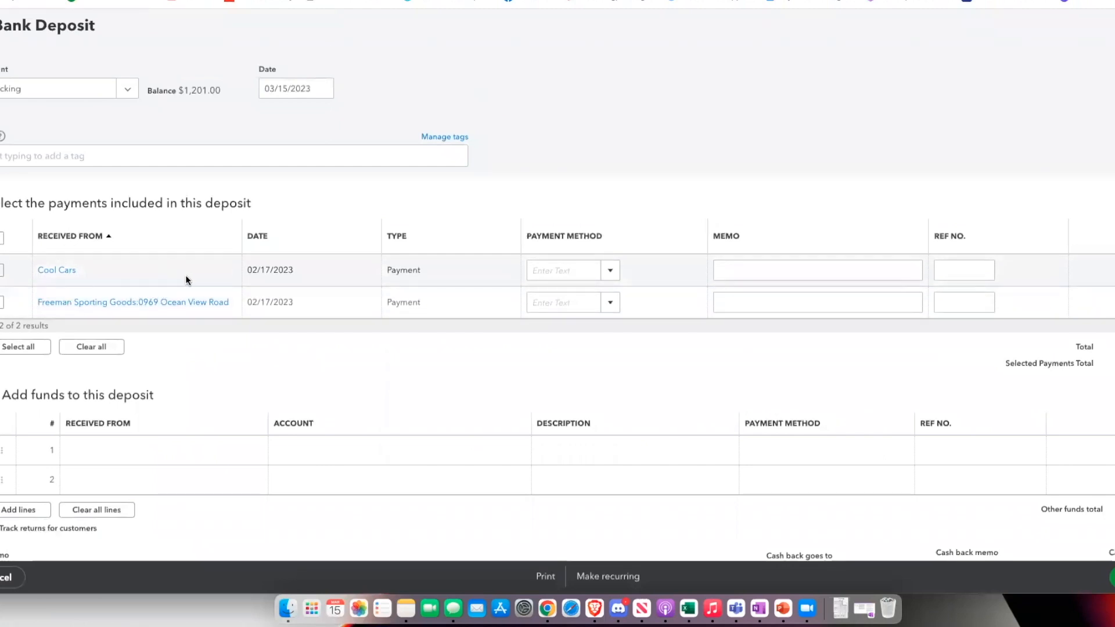
pyautogui.scroll(-2, 186, 274)
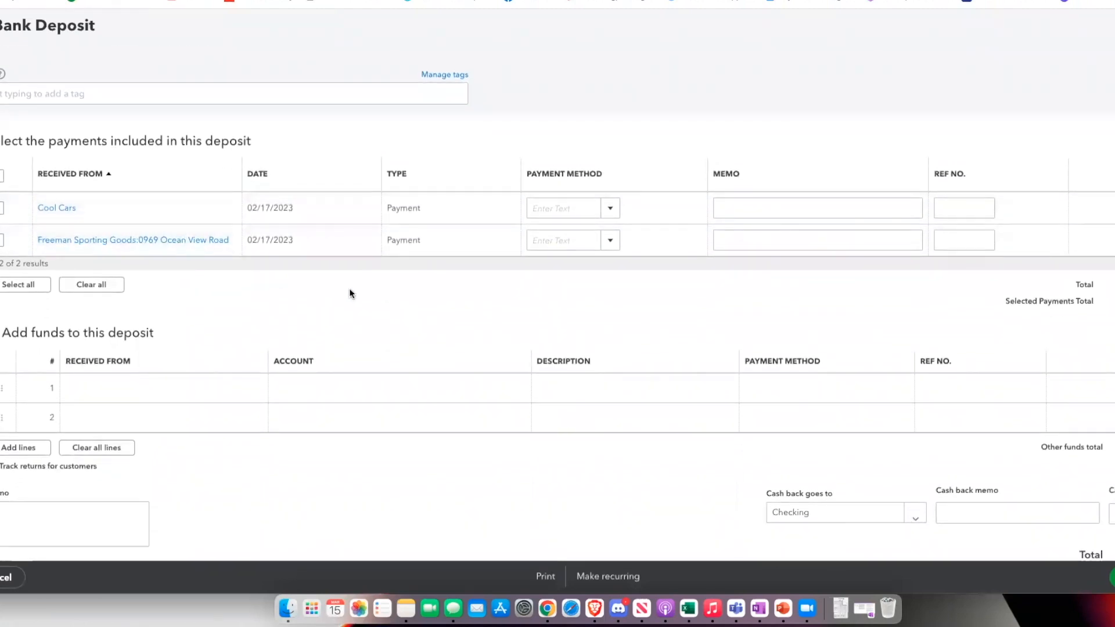
pyautogui.scroll(2, 736, 329)
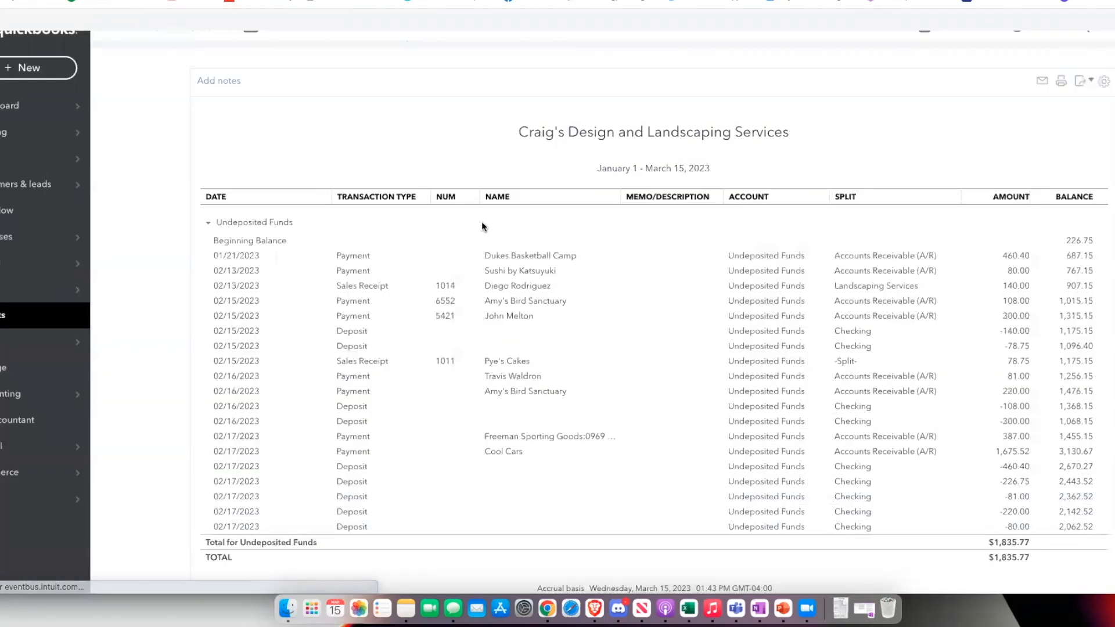
# Find Barnett Design's overdue invoice in the sales invoice list and start receiving a payment for it
pyautogui.moveTo(1, 273)
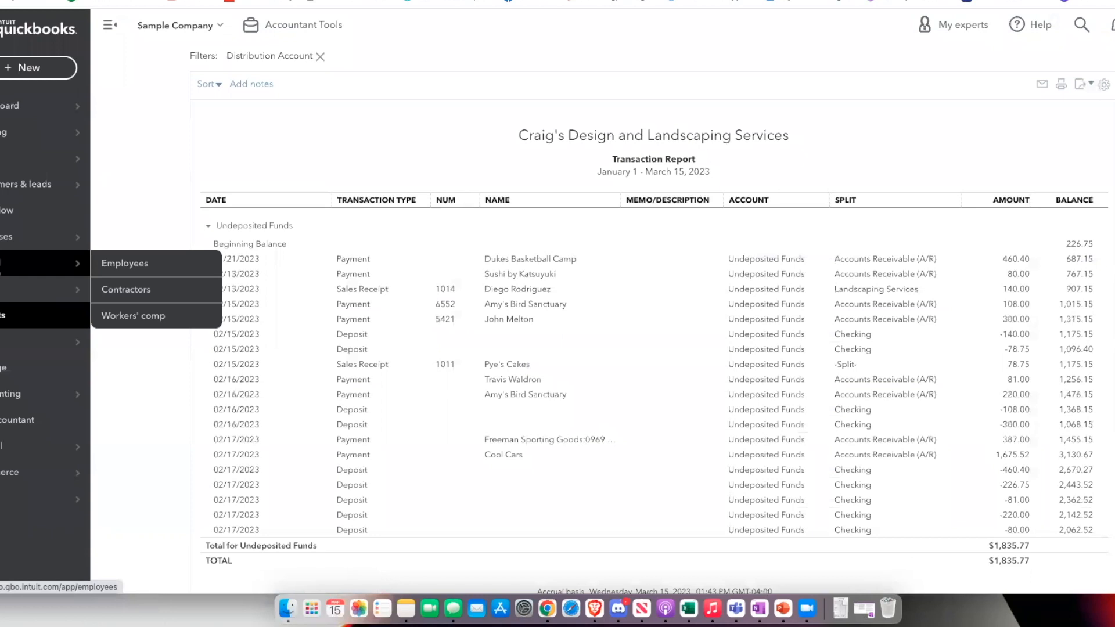
pyautogui.moveTo(20, 170)
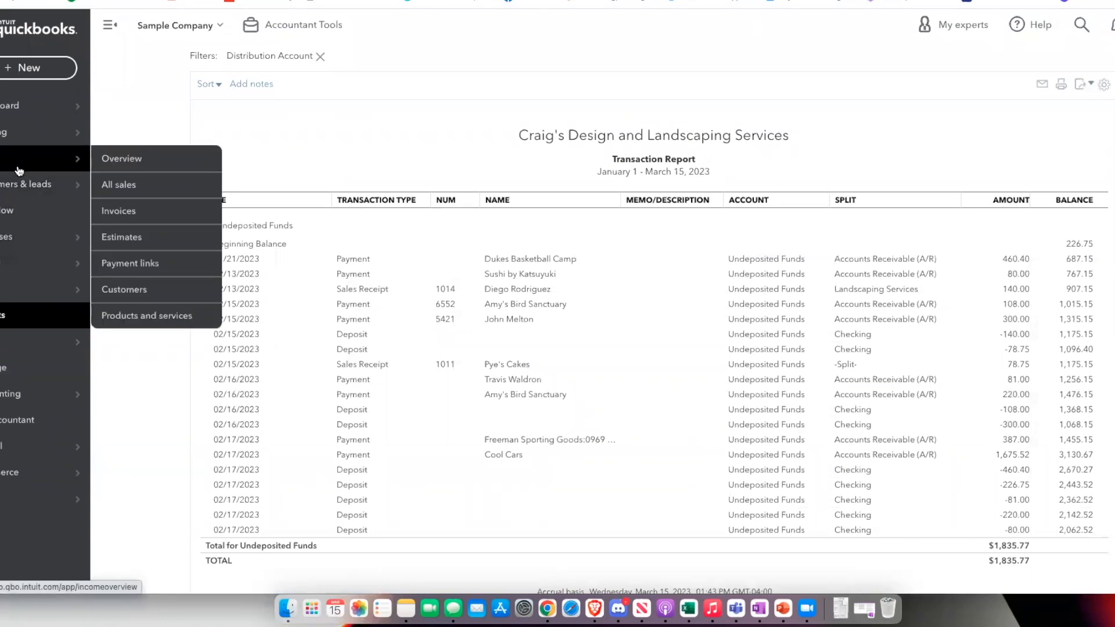
pyautogui.click(124, 206)
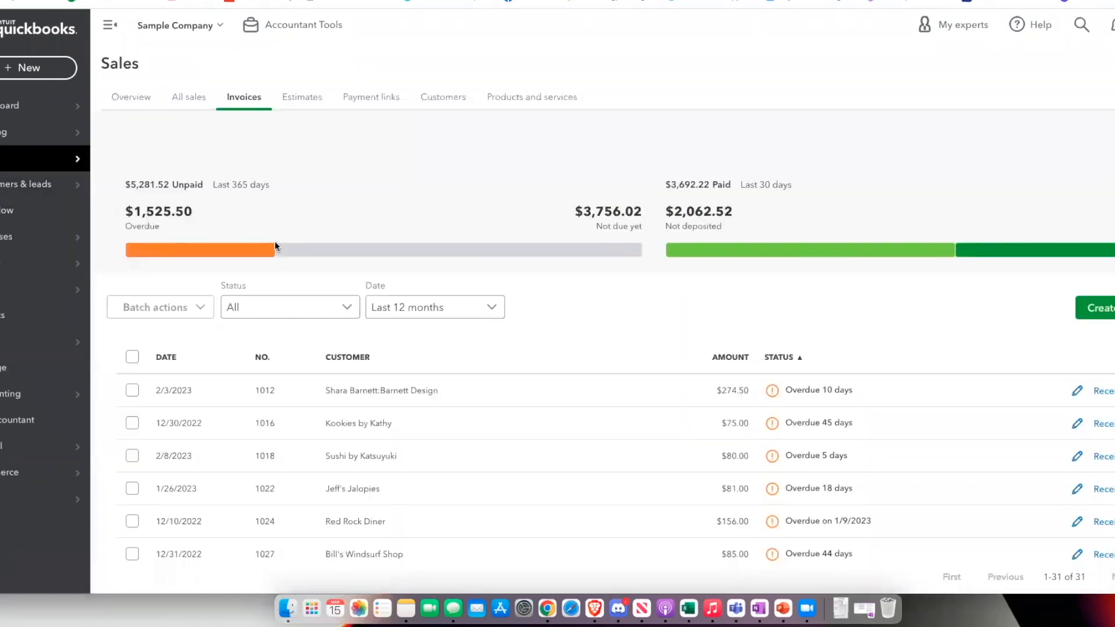
pyautogui.scroll(-5, 490, 290)
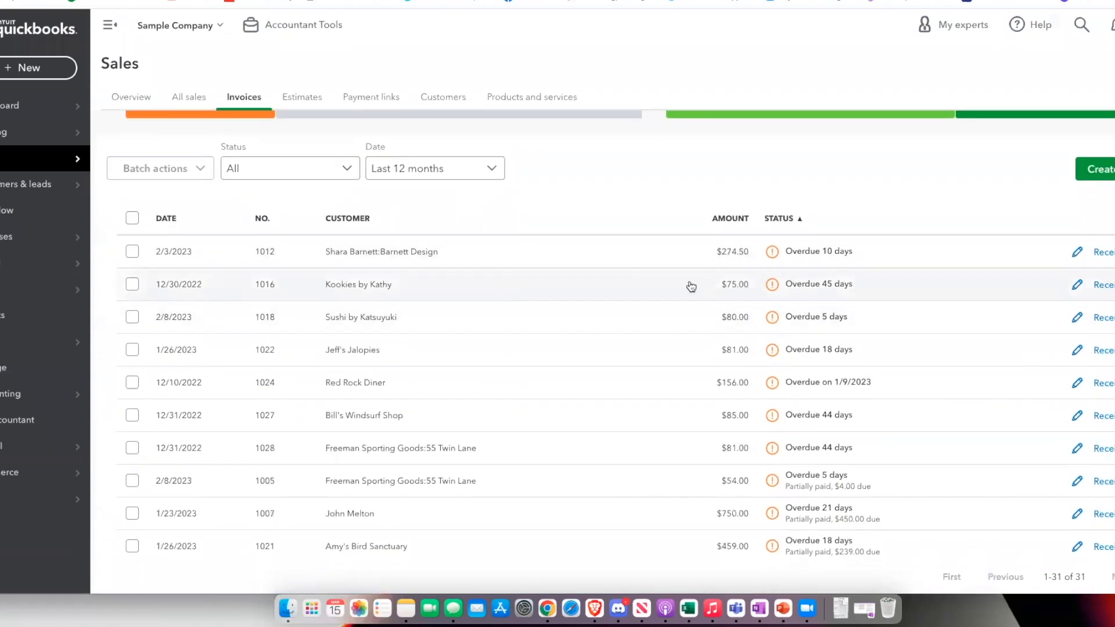
pyautogui.scroll(-1, 325, 266)
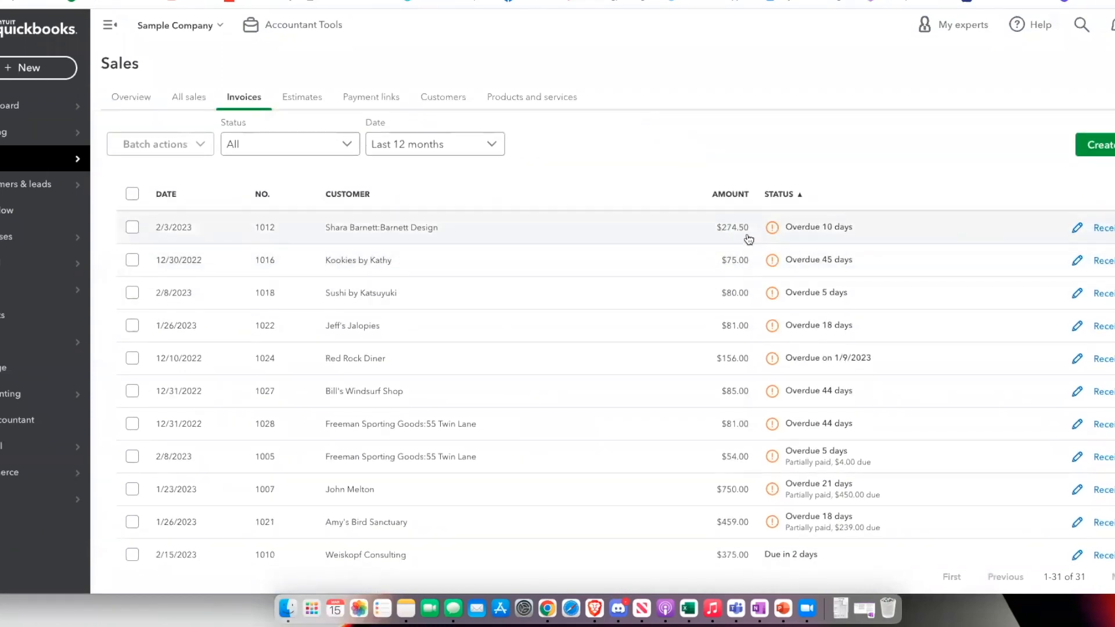
pyautogui.scroll(-3, 1111, 229)
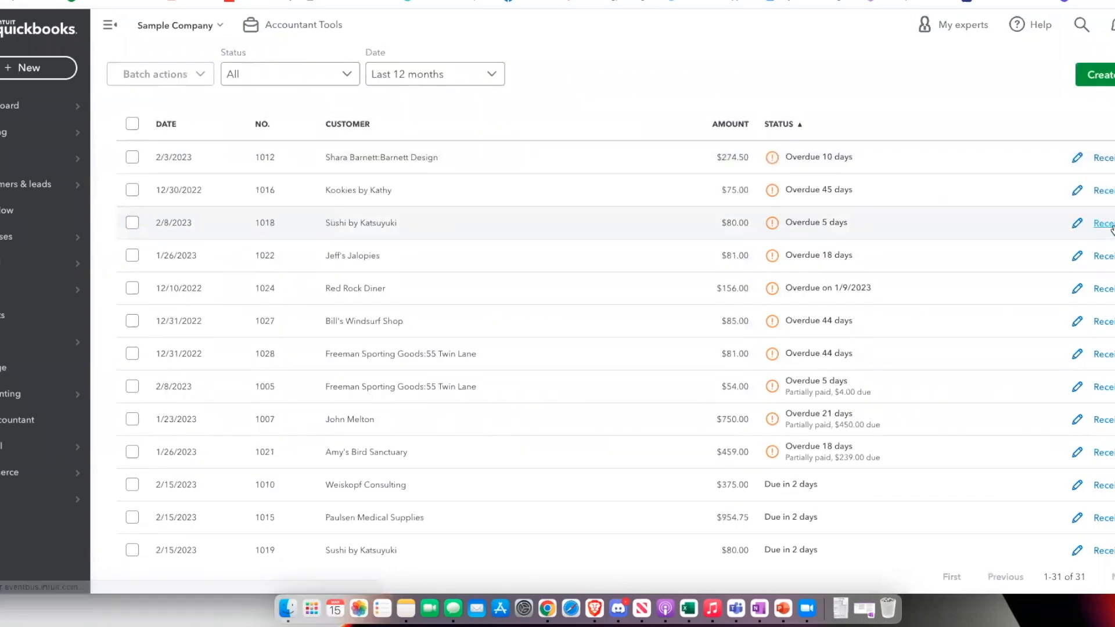
pyautogui.click(1111, 226)
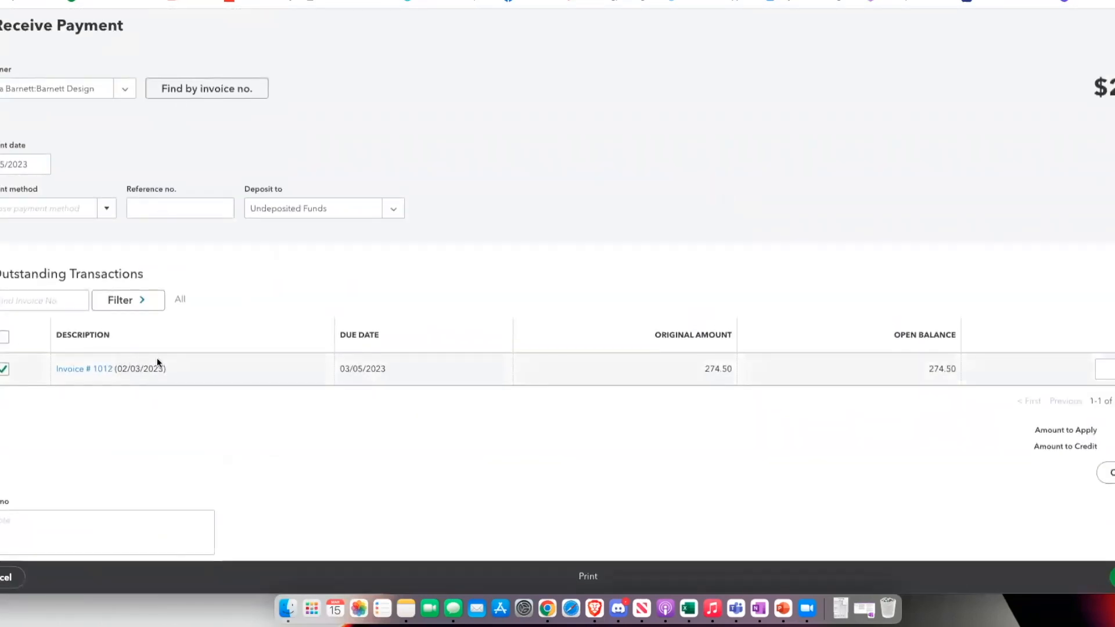
# Set the payment method to Check and the reference number to 1 for the Barnett Design payment
pyautogui.click(104, 209)
pyautogui.click(16, 299)
pyautogui.click(210, 207)
pyautogui.write('1')
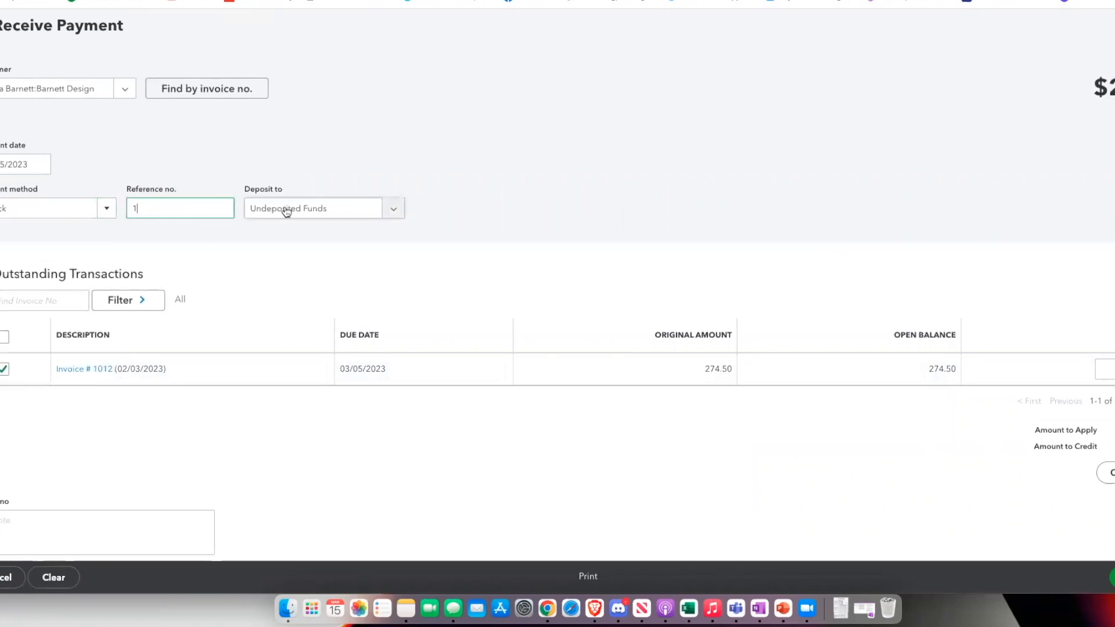
# Set the deposit account of the Barnett Design payment to Checking
pyautogui.scroll(-1, 277, 218)
pyautogui.scroll(-1, 276, 218)
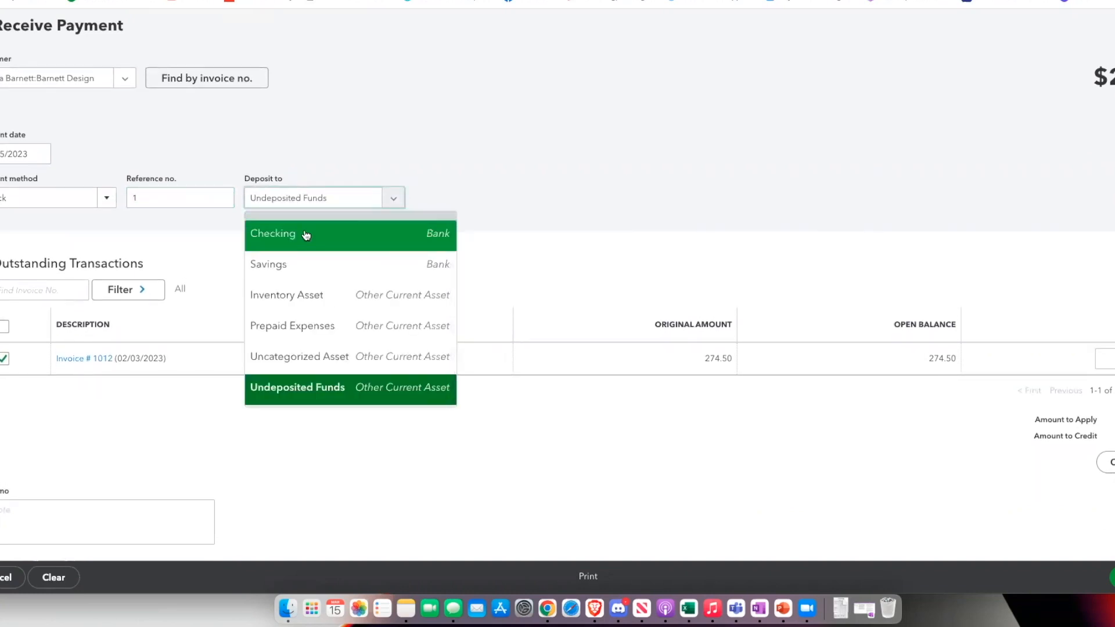
pyautogui.click(359, 239)
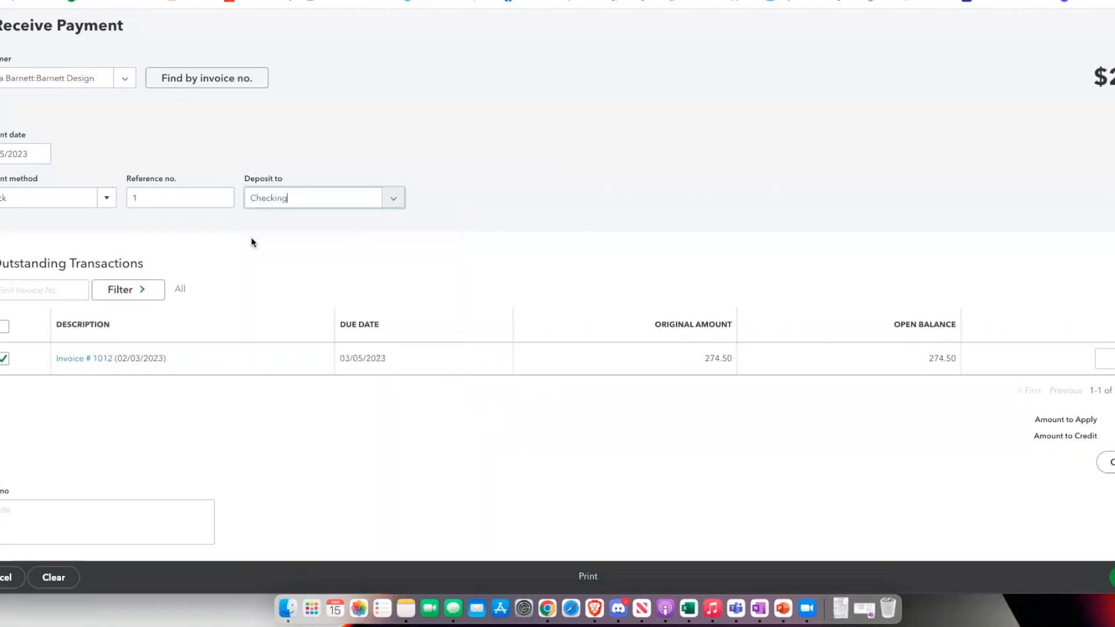
# Set the deposit account back to Undeposited Funds, then save and close the Barnett Design payment
pyautogui.click(390, 199)
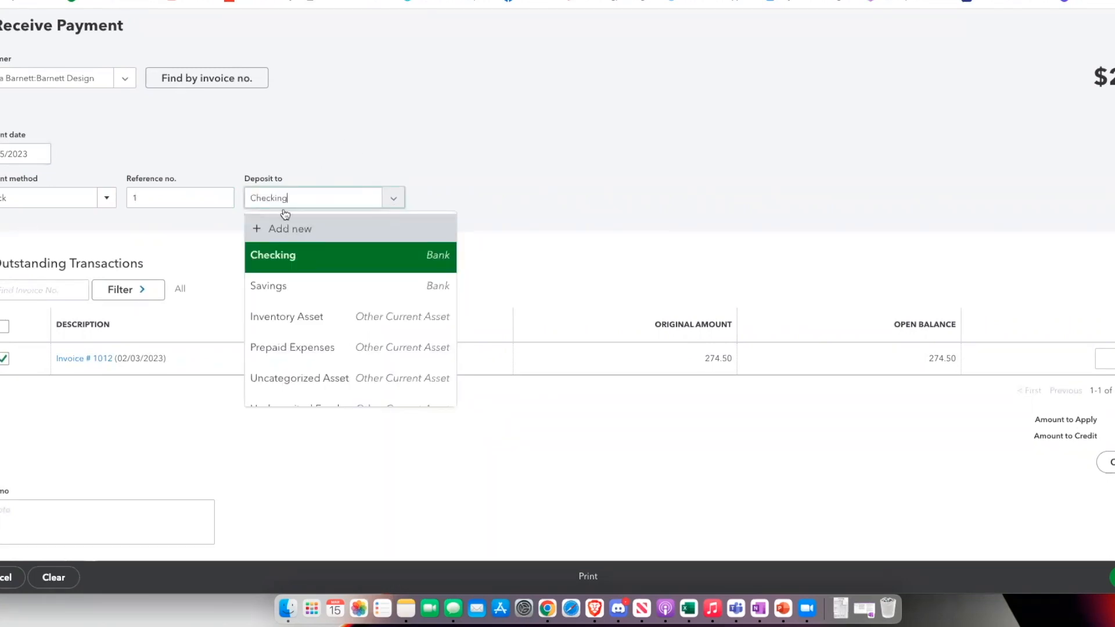
pyautogui.scroll(-1, 312, 337)
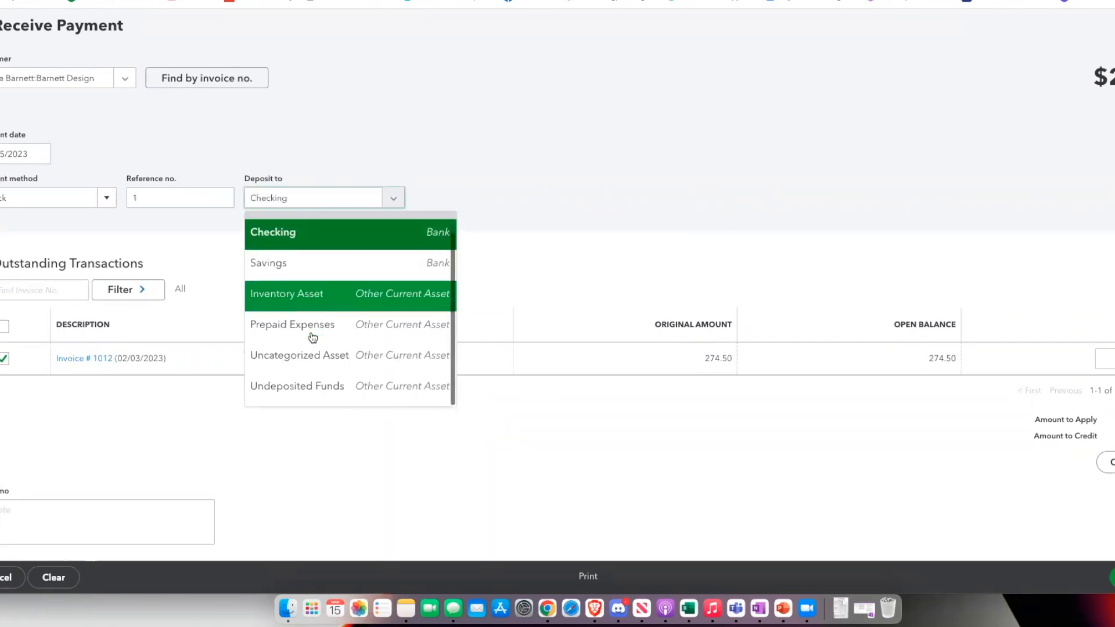
pyautogui.click(316, 392)
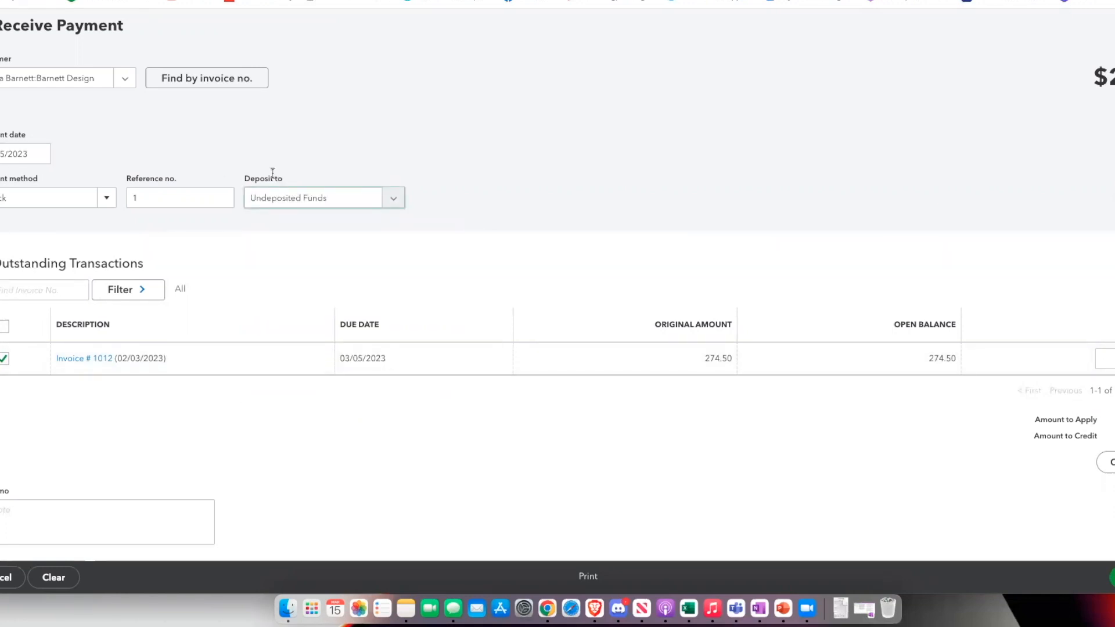
pyautogui.click(1113, 577)
pyautogui.click(1107, 535)
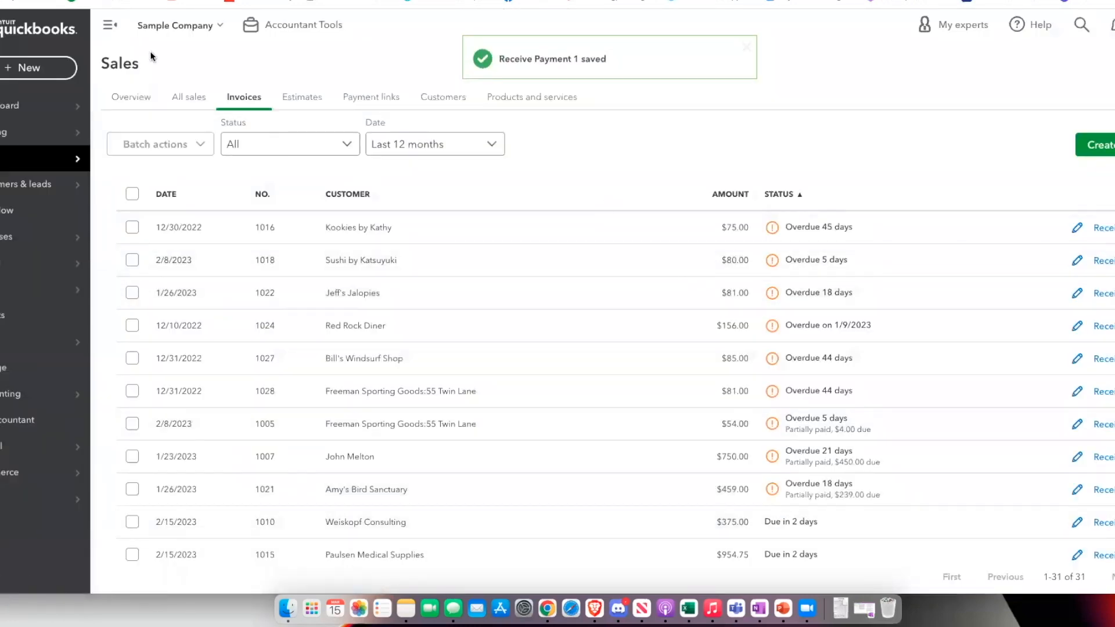
# Start a new bank deposit and examine the undeposited payments that can be included in it
pyautogui.click(52, 68)
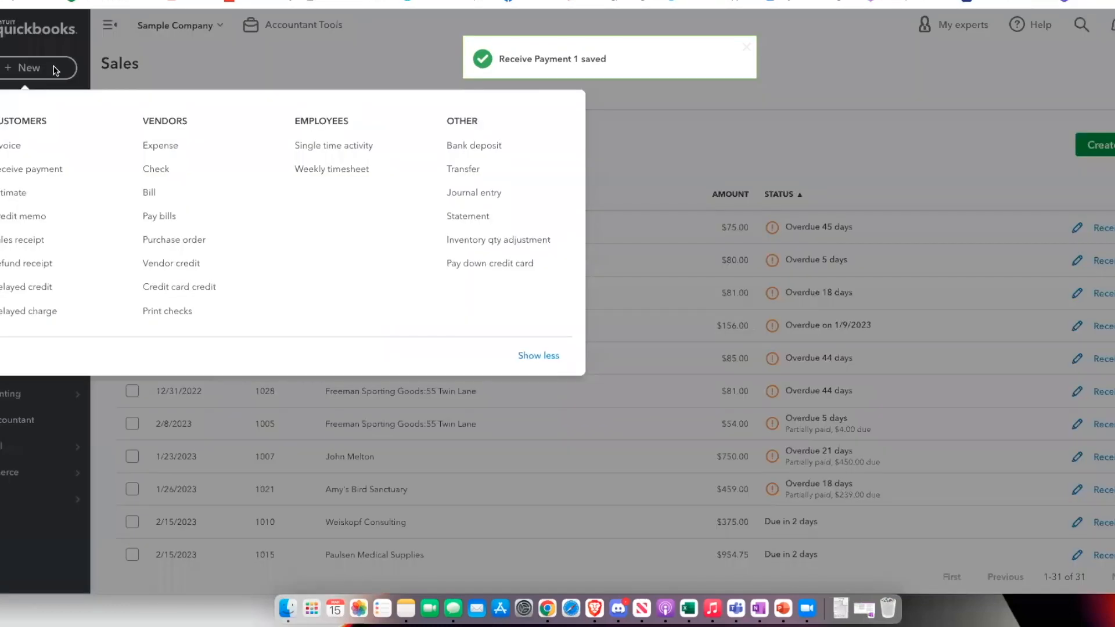
pyautogui.click(497, 145)
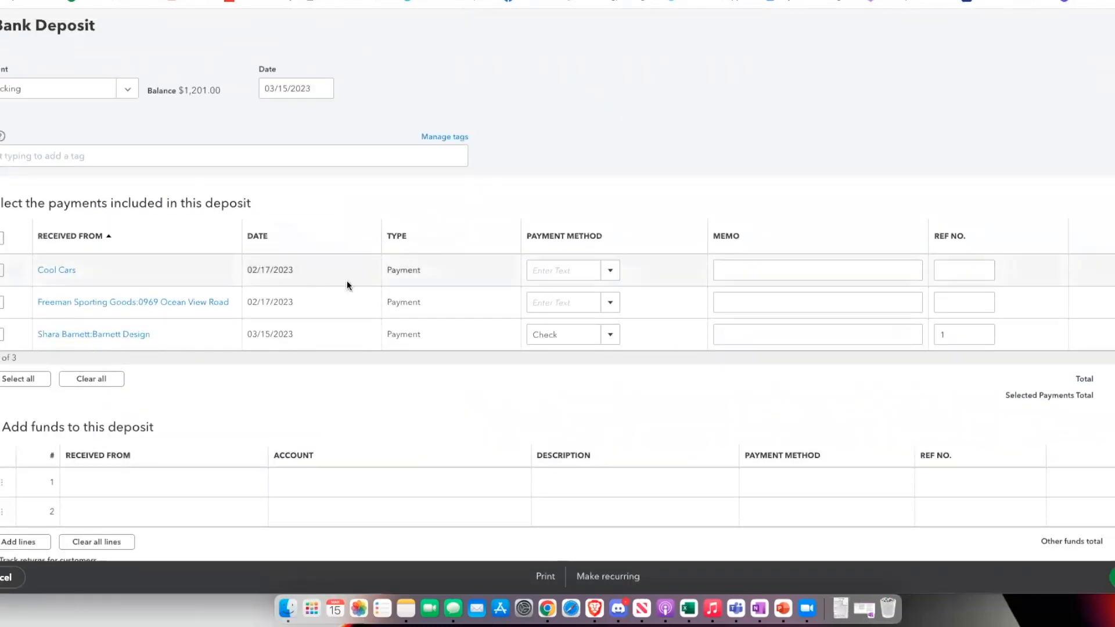
pyautogui.scroll(-1, 342, 288)
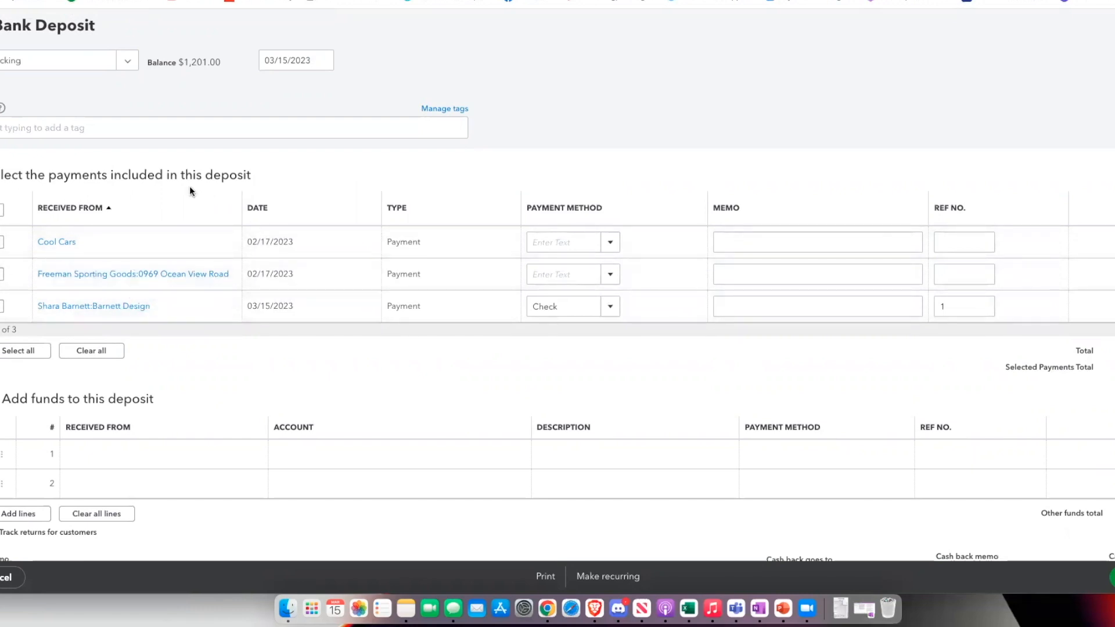
pyautogui.scroll(-1, 190, 187)
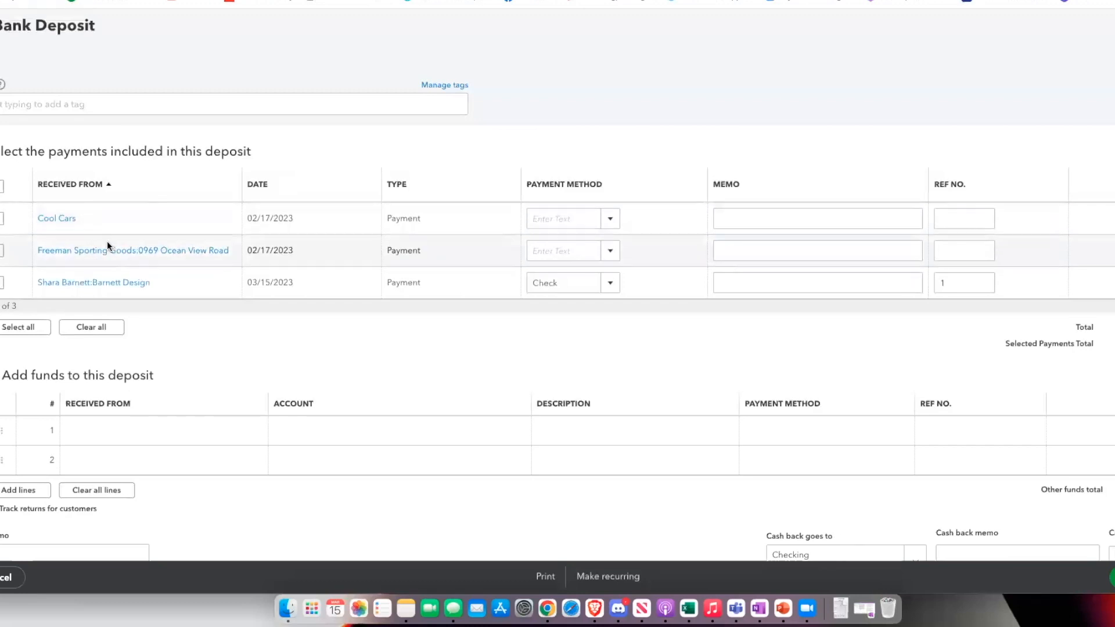
pyautogui.scroll(-1, 133, 201)
pyautogui.scroll(3, 133, 201)
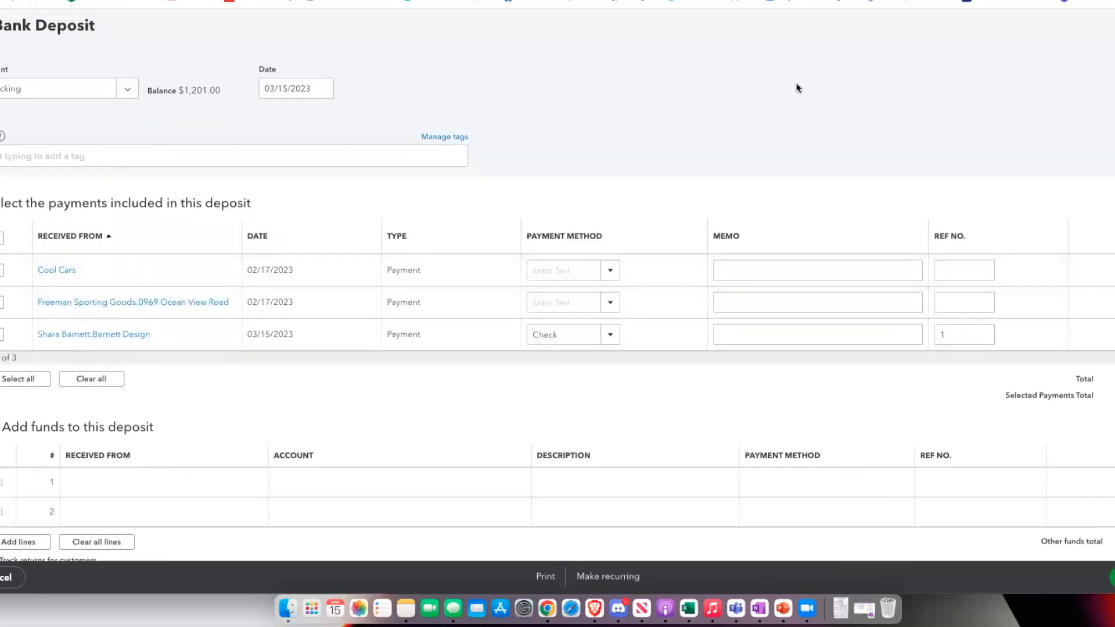
# Add a funds line to the deposit for Cool Cars with account Design income, payment method Check and reference number 2
pyautogui.click(93, 483)
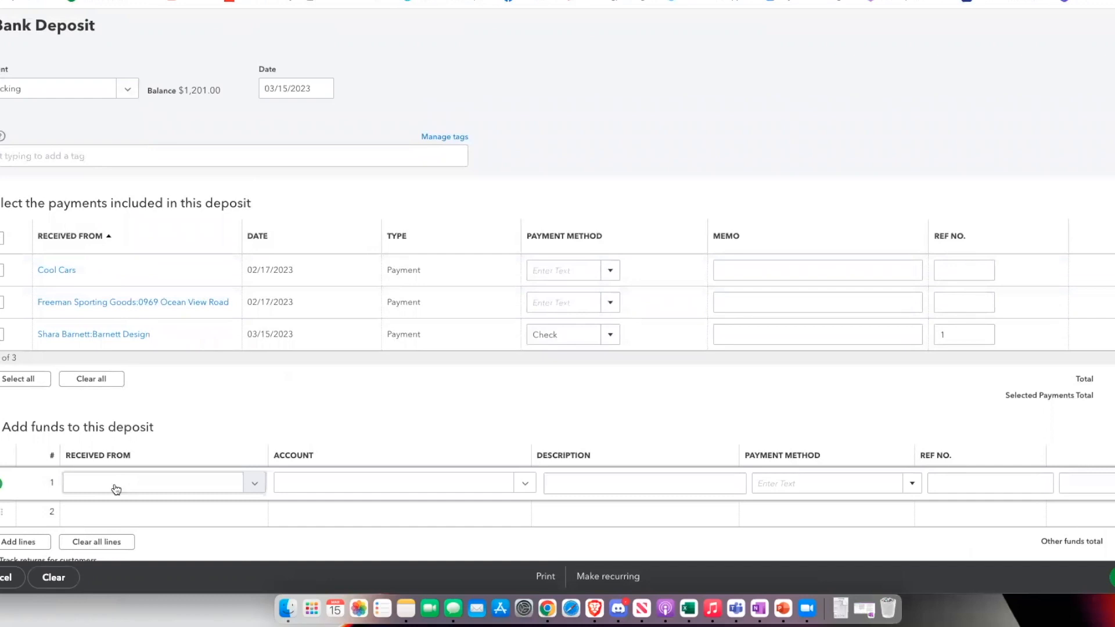
pyautogui.scroll(-1, 113, 485)
pyautogui.click(118, 460)
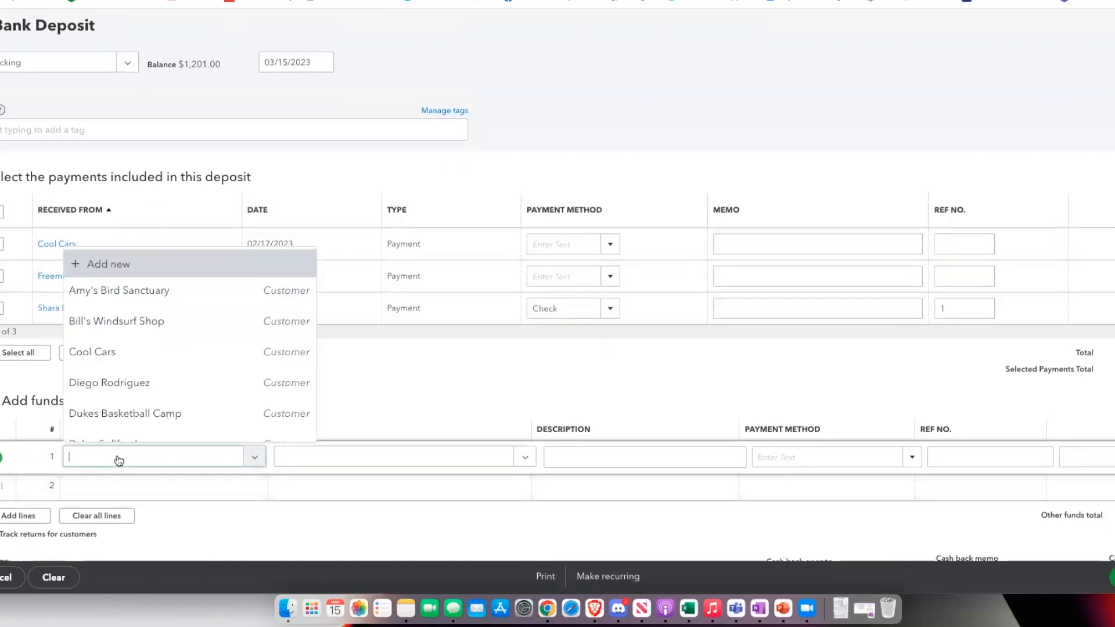
pyautogui.click(93, 351)
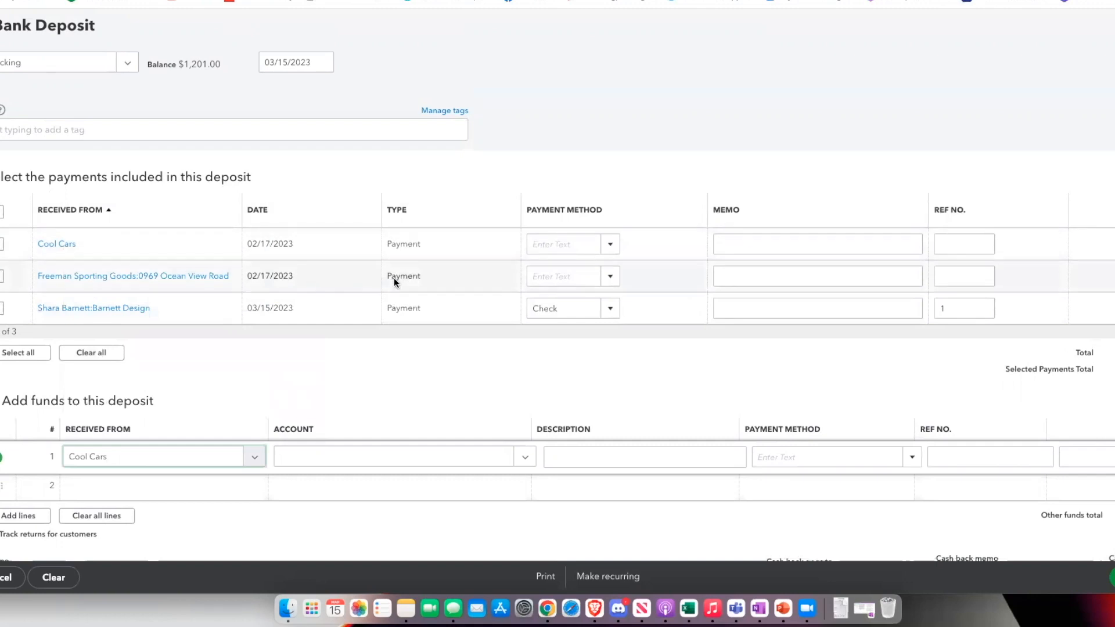
pyautogui.click(506, 459)
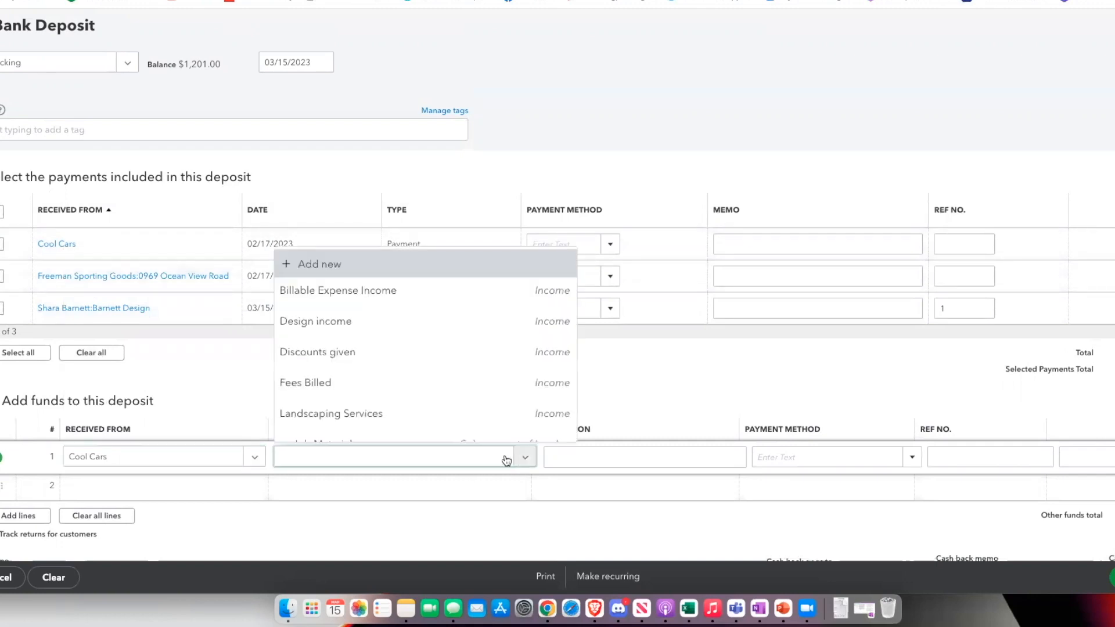
pyautogui.click(360, 328)
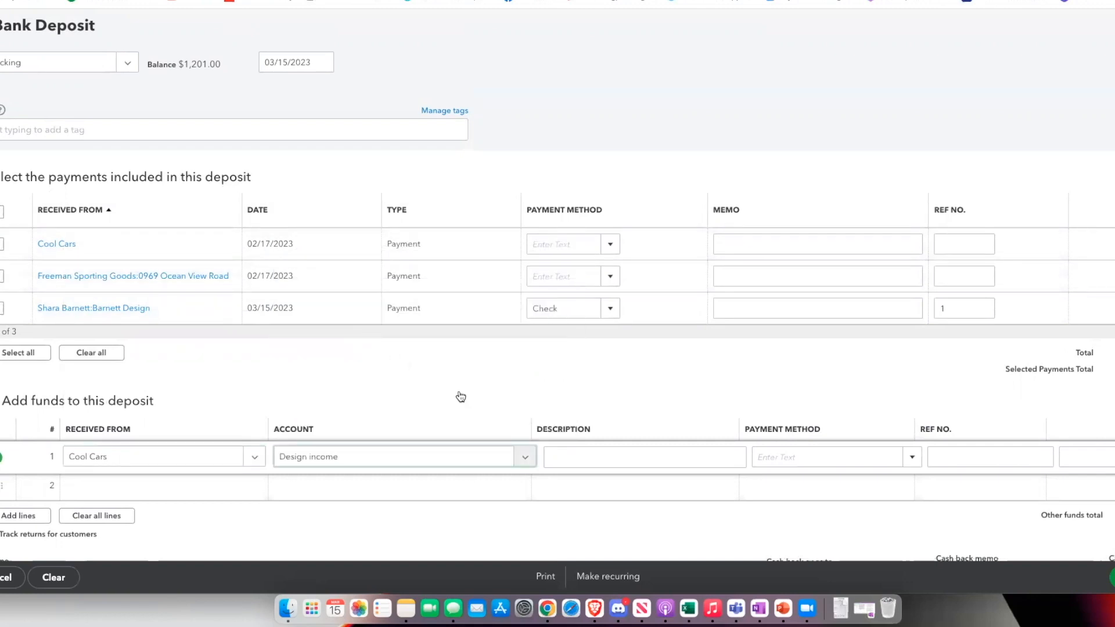
pyautogui.click(913, 457)
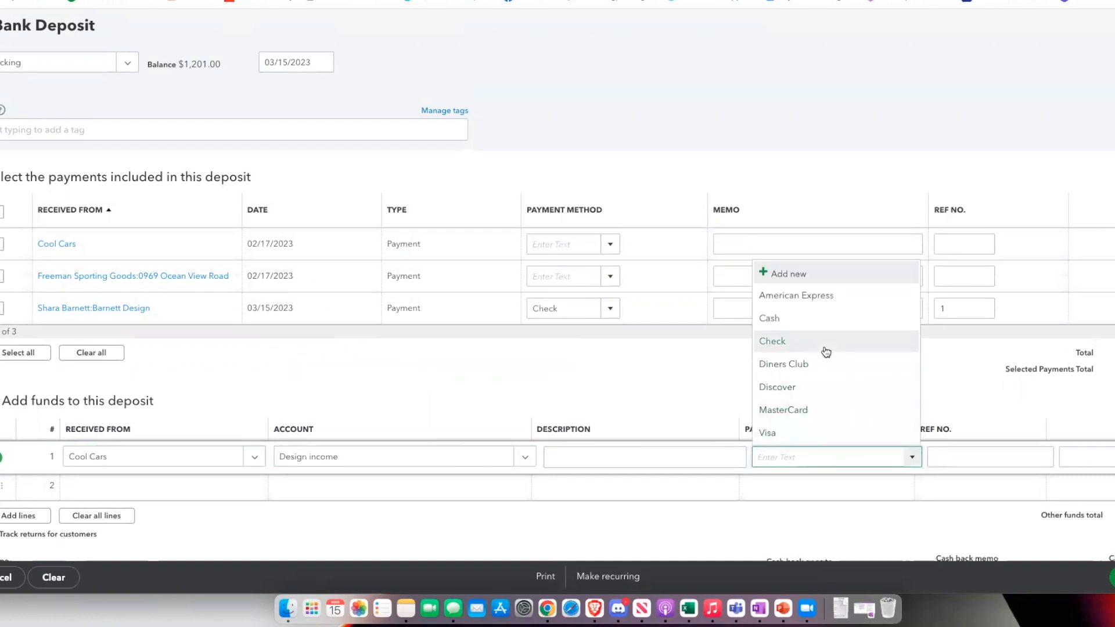
pyautogui.click(826, 352)
pyautogui.click(990, 458)
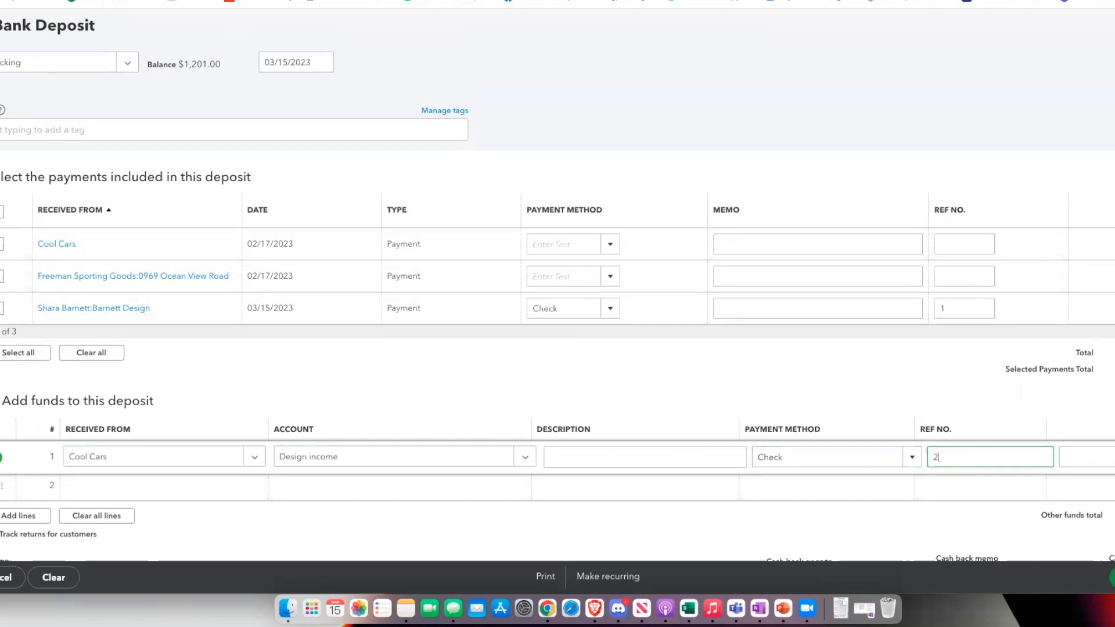
pyautogui.press('Tab')
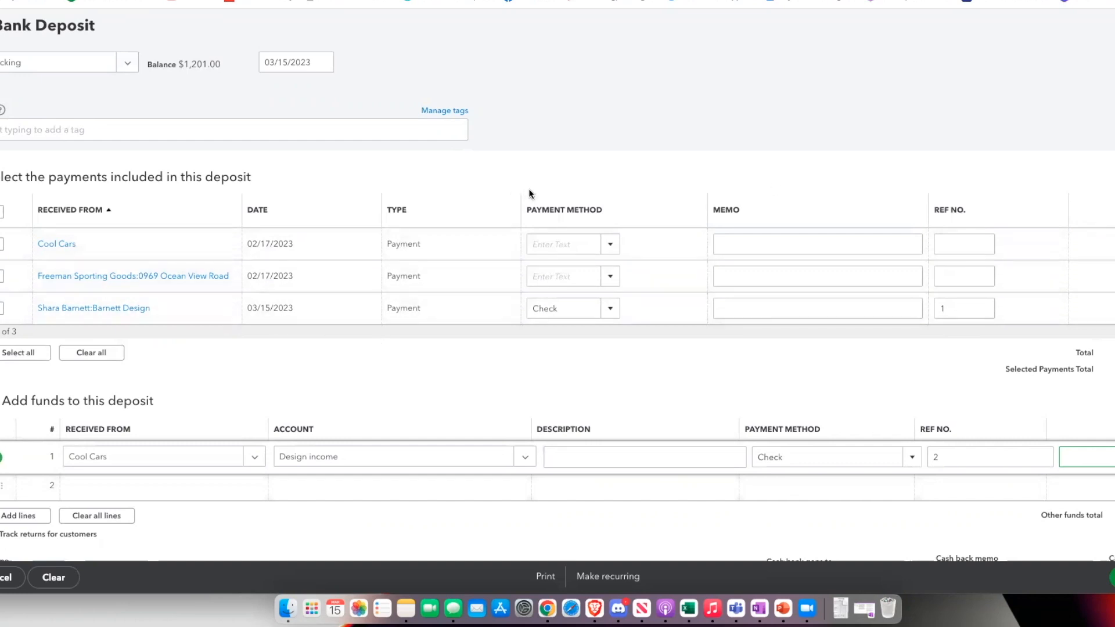
# Include the Cool Cars, Freeman Sporting Goods and Barnett Design payments in the deposit and clear the added funds lines
pyautogui.scroll(1, 530, 193)
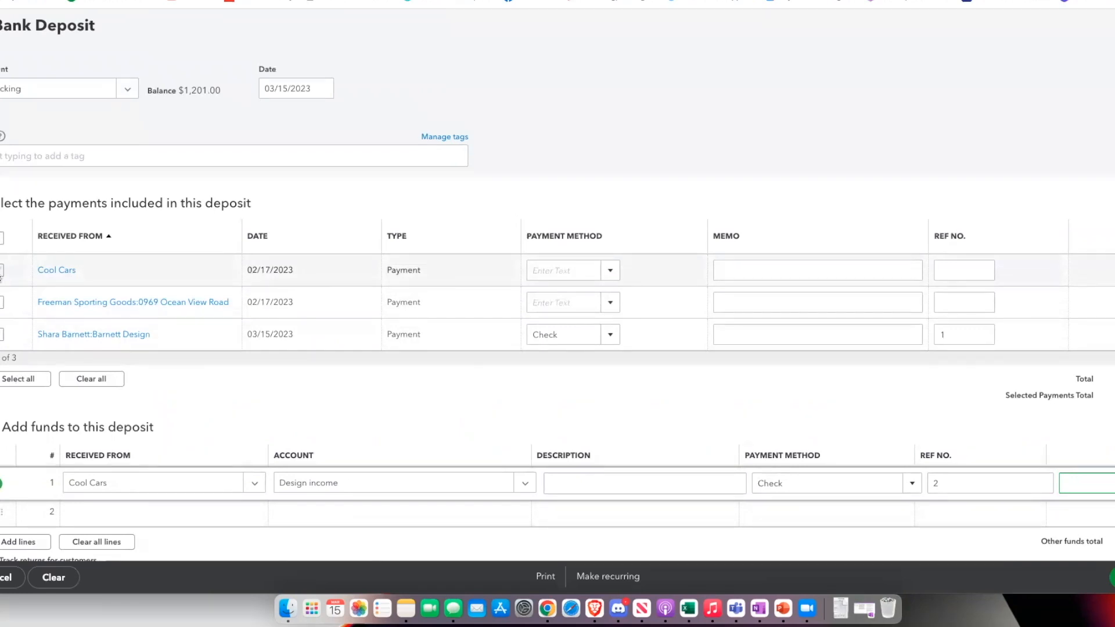
pyautogui.click(1, 270)
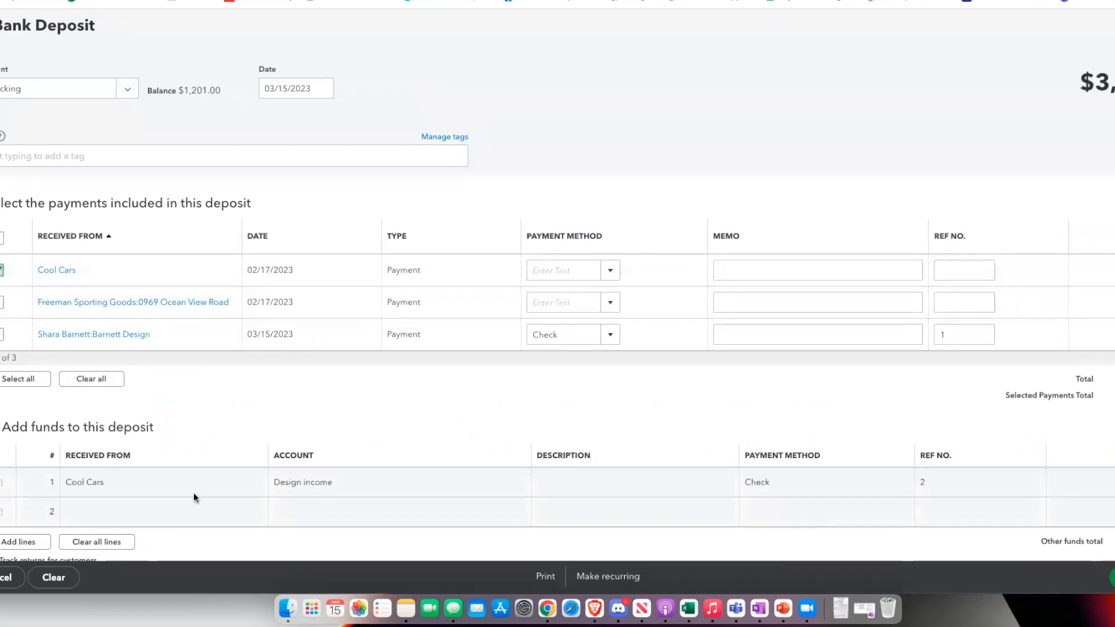
pyautogui.scroll(-1, 169, 484)
pyautogui.click(97, 507)
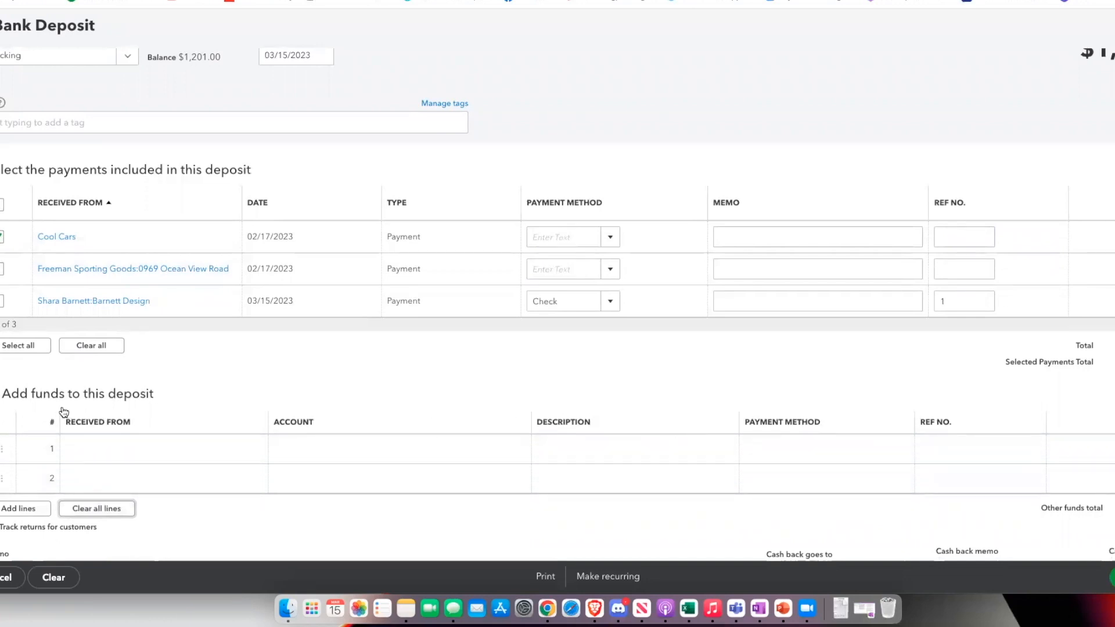
pyautogui.click(2, 269)
pyautogui.click(2, 301)
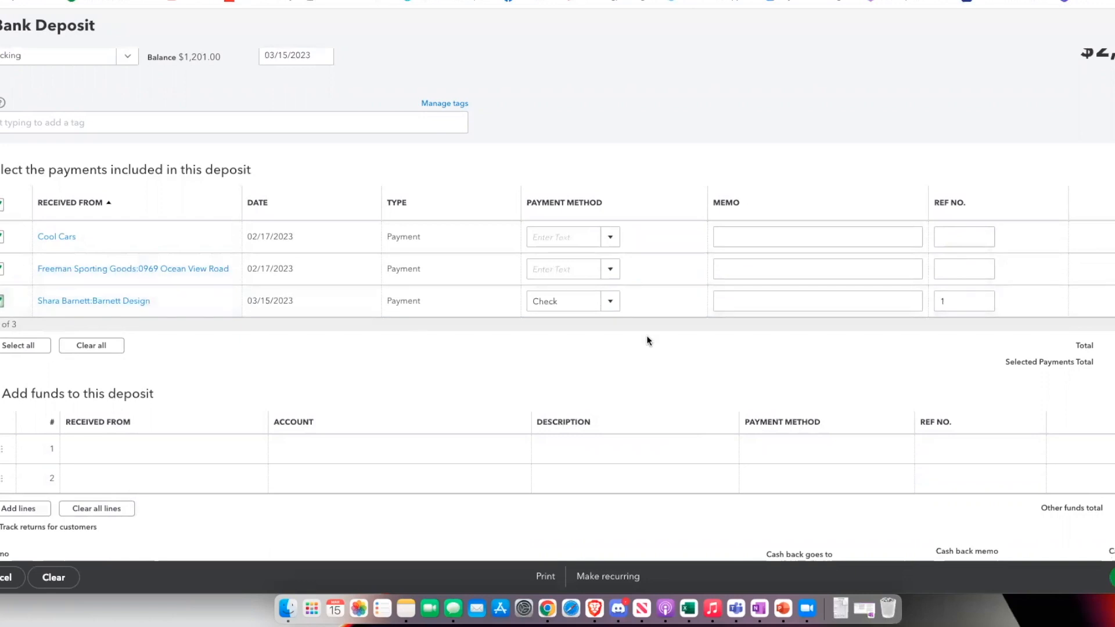
pyautogui.click(1112, 577)
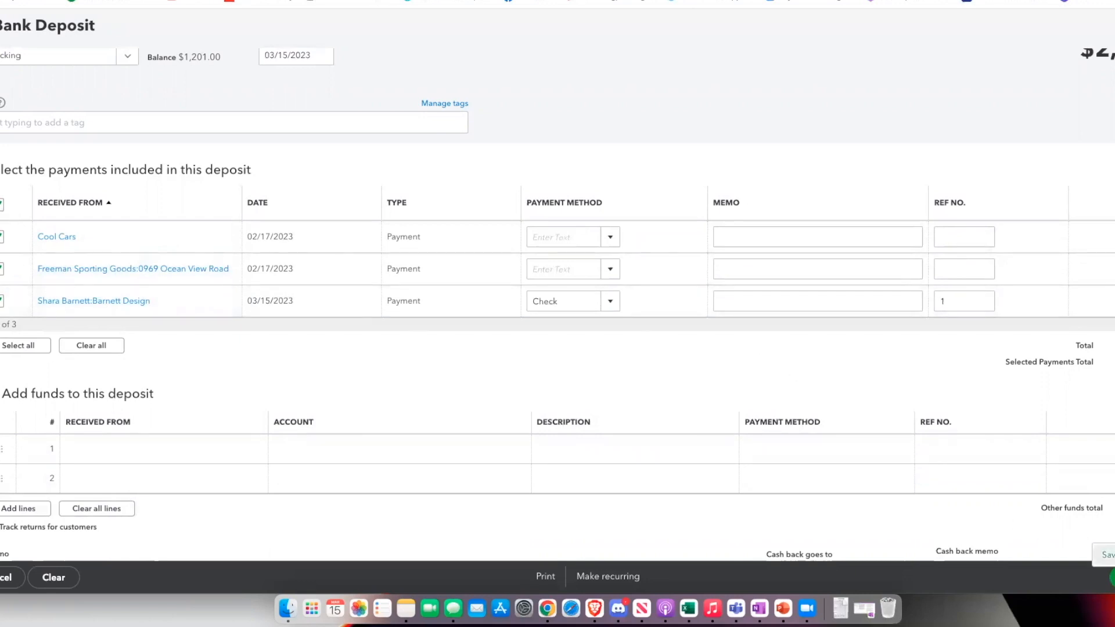
# Set the payment methods to Cash for Cool Cars and Check with reference number 2 for Freeman Sporting Goods, and save the deposit
pyautogui.click(609, 237)
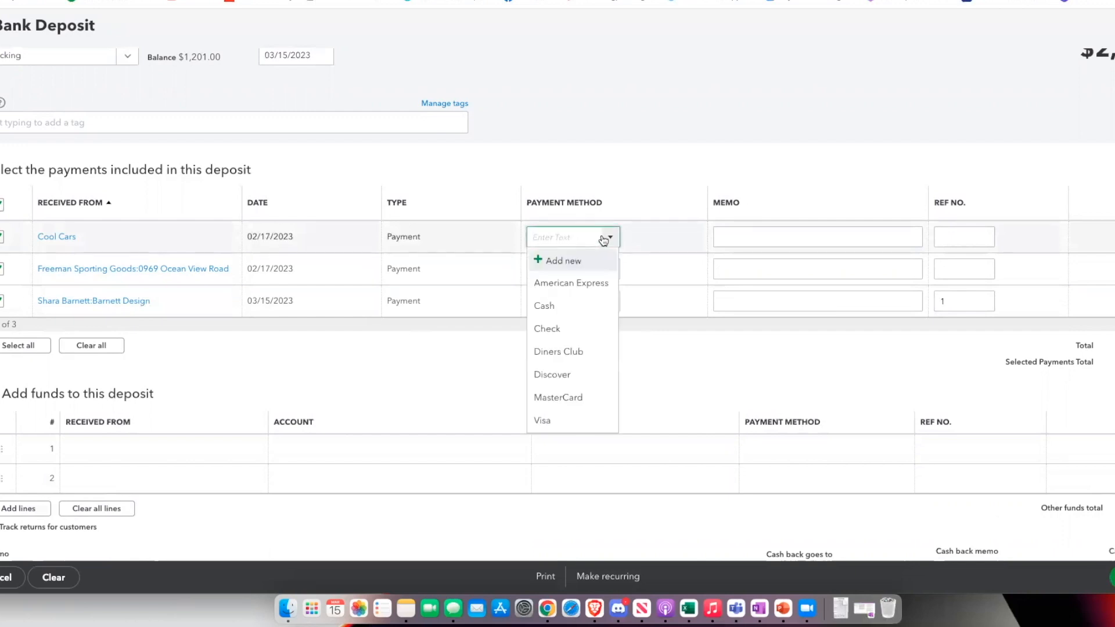
pyautogui.click(561, 309)
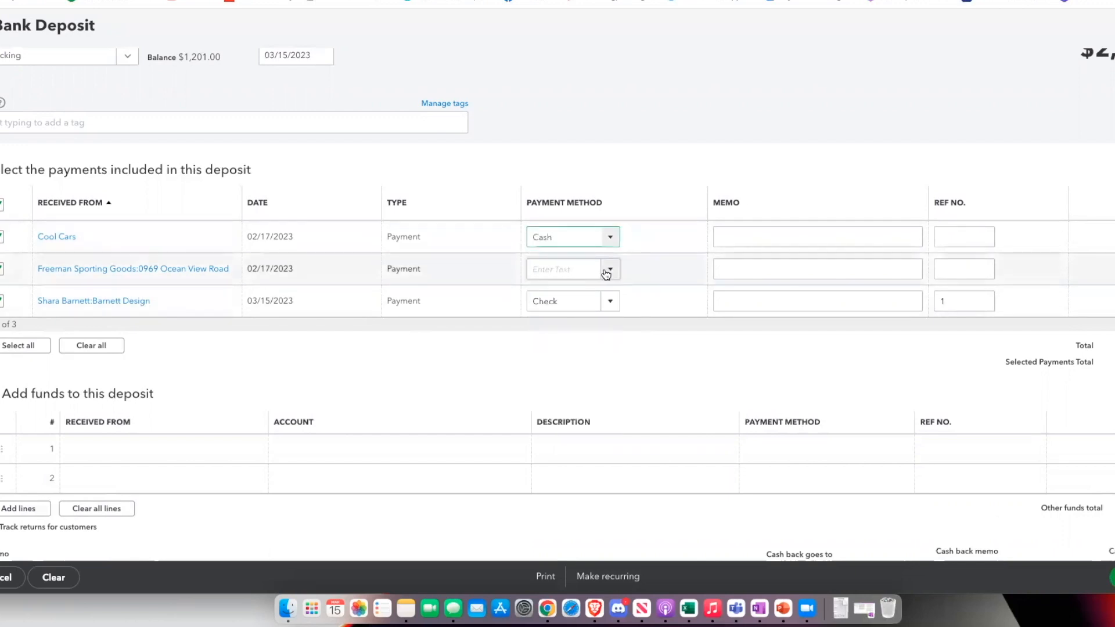
pyautogui.click(608, 269)
pyautogui.click(546, 360)
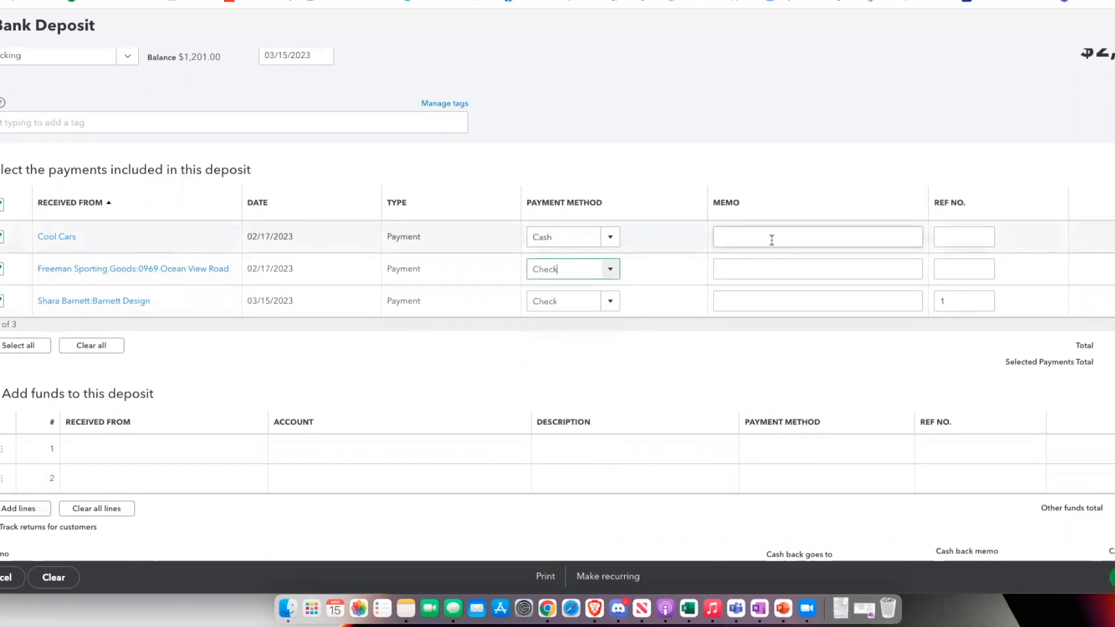
pyautogui.click(966, 237)
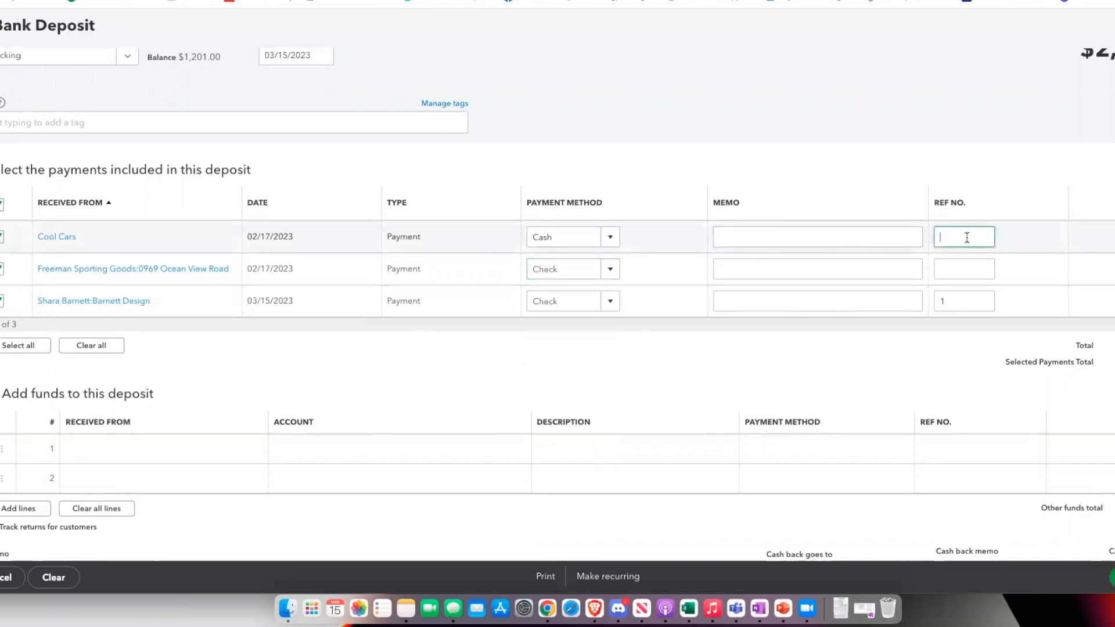
pyautogui.click(968, 268)
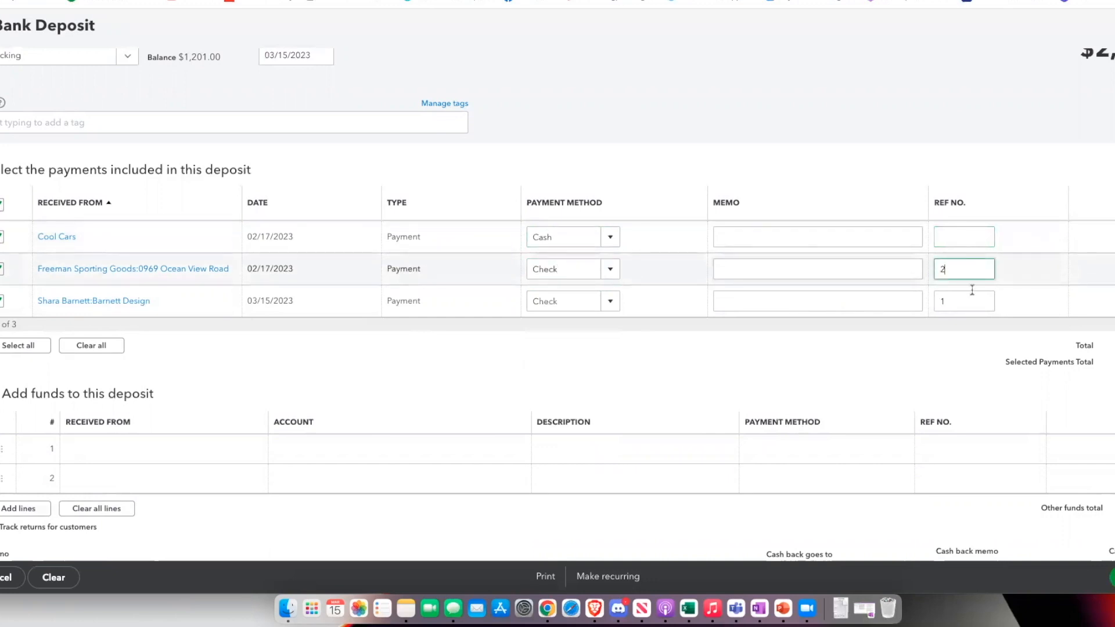
pyautogui.click(1109, 555)
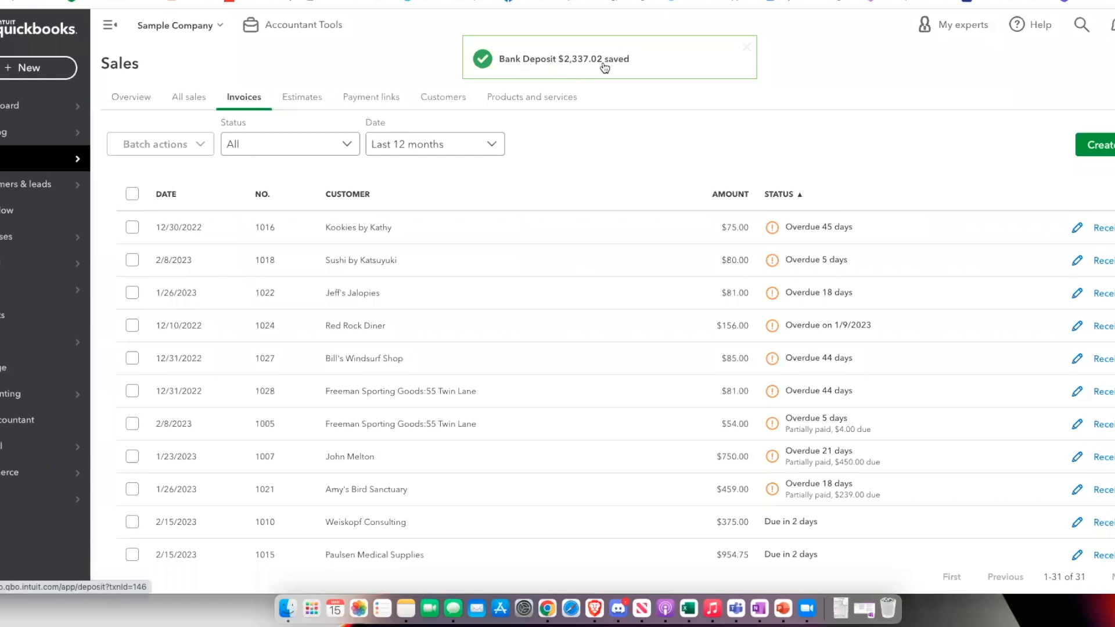
# Receive the Kookies by Kathy payment for invoice 1016 by Cash into Undeposited Funds and save it
pyautogui.moveTo(26, 333)
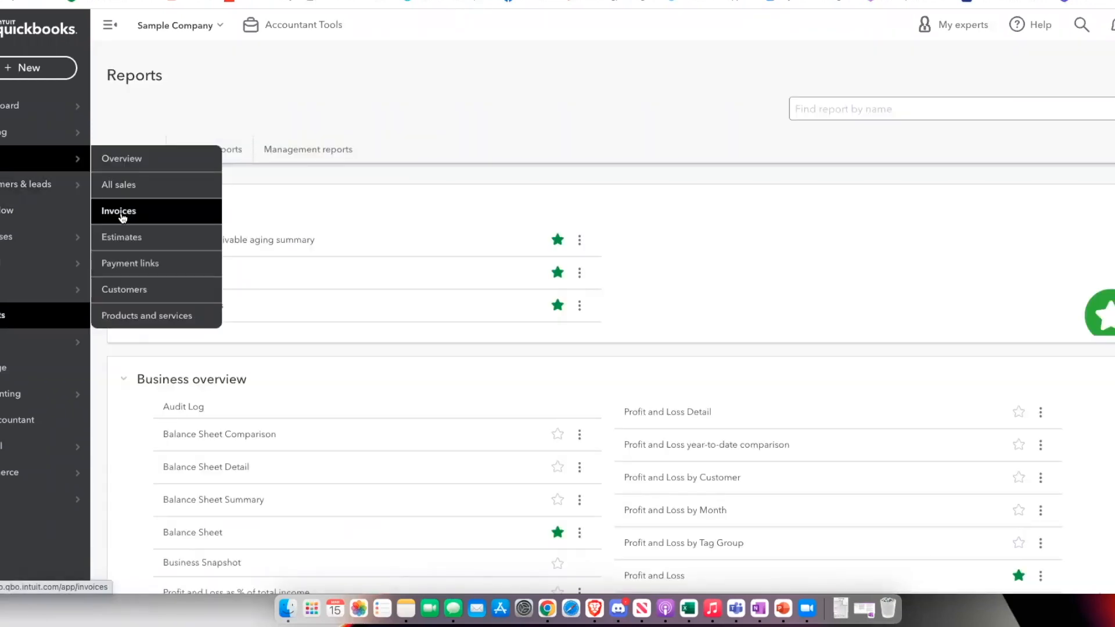
pyautogui.click(121, 211)
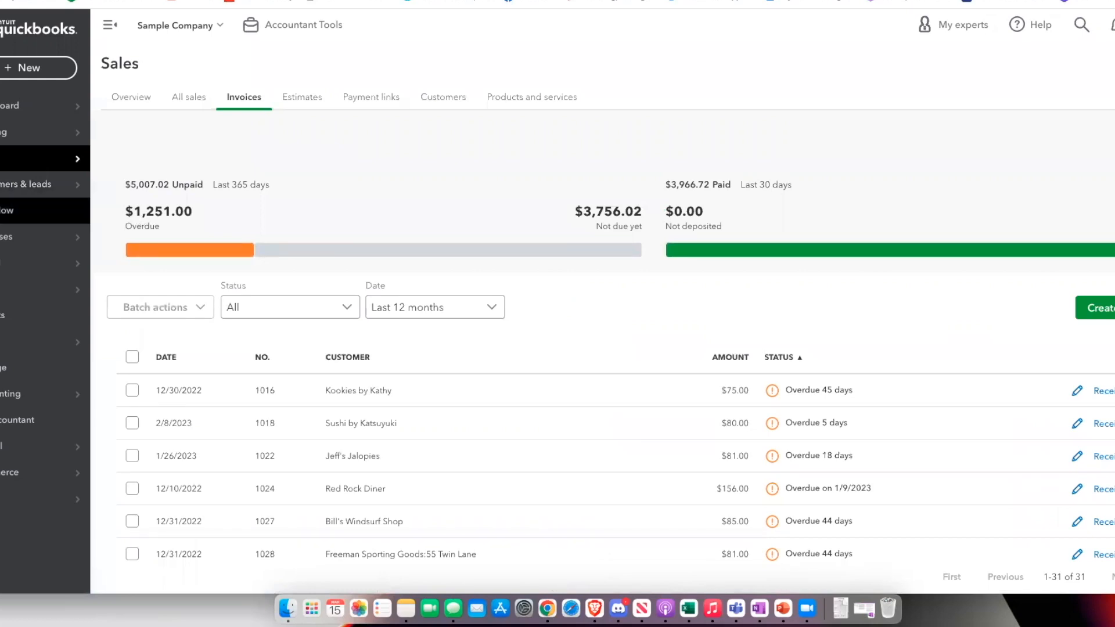
pyautogui.moveTo(56, 173)
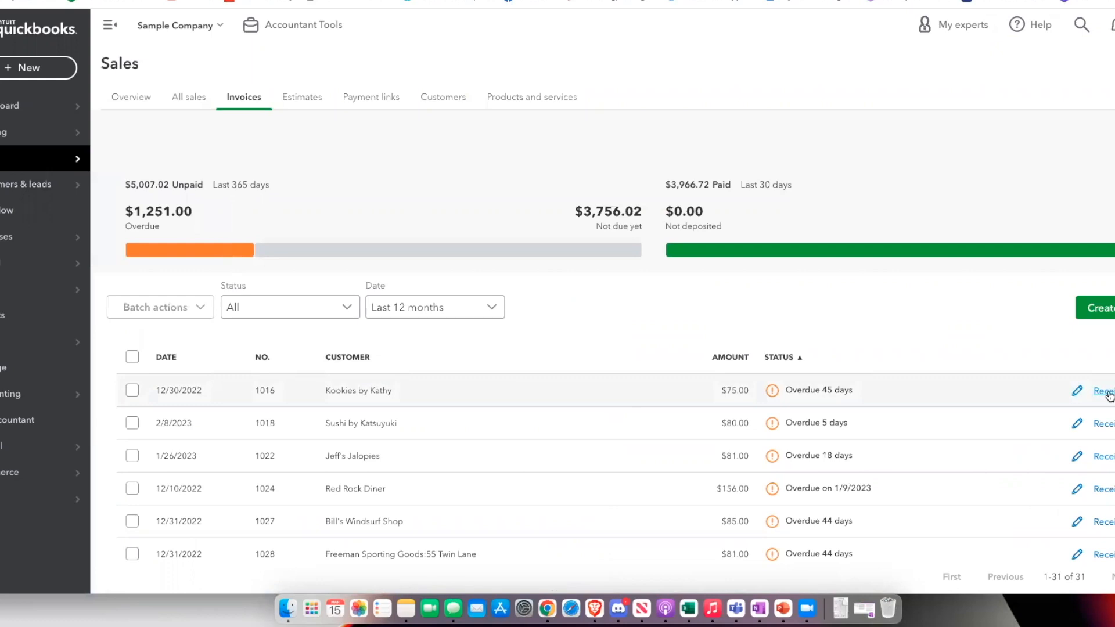
pyautogui.scroll(-2, 1045, 391)
pyautogui.click(1102, 320)
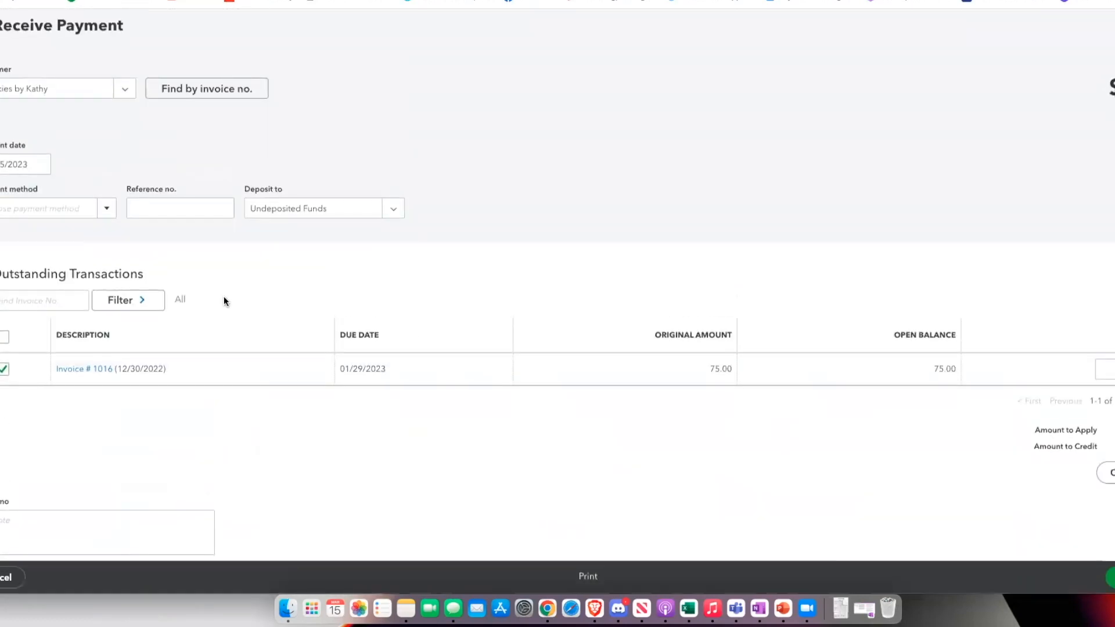
pyautogui.click(102, 206)
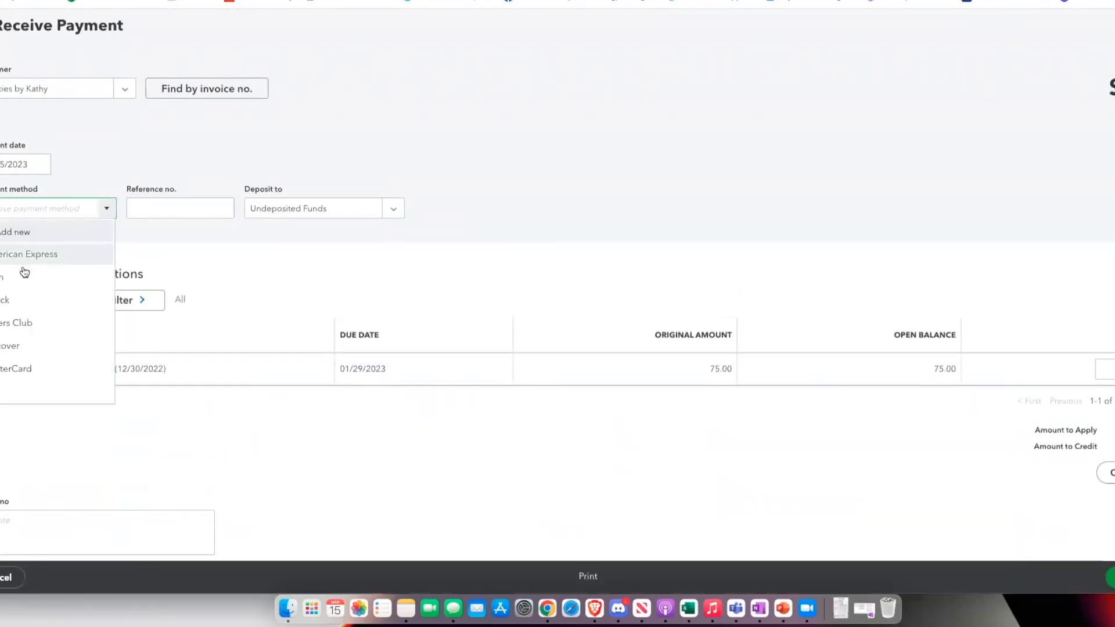
pyautogui.click(23, 269)
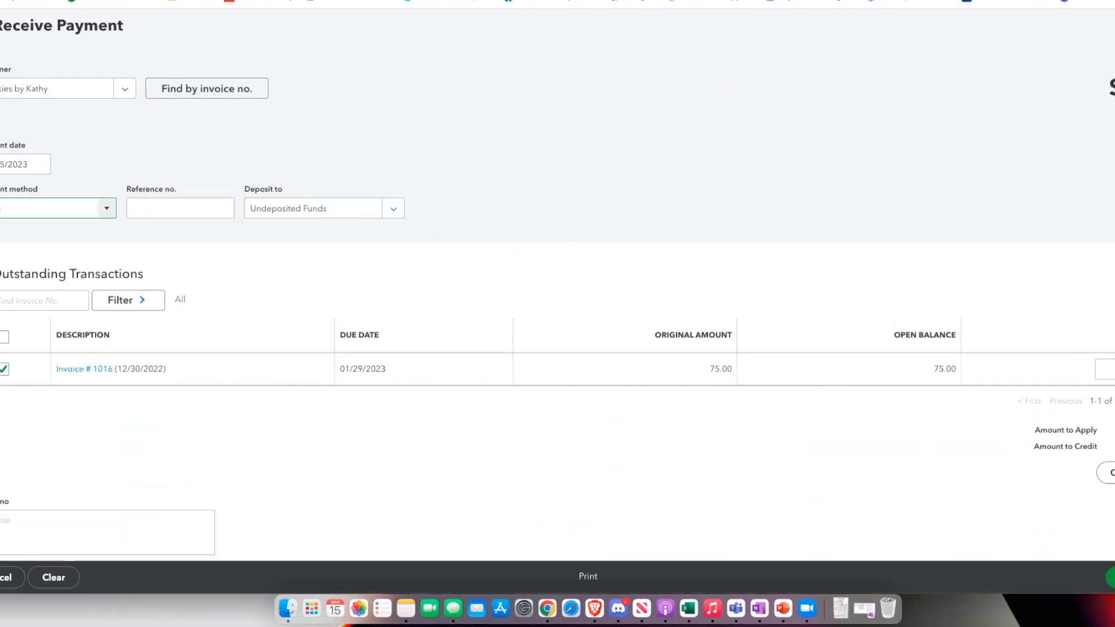
pyautogui.click(1111, 577)
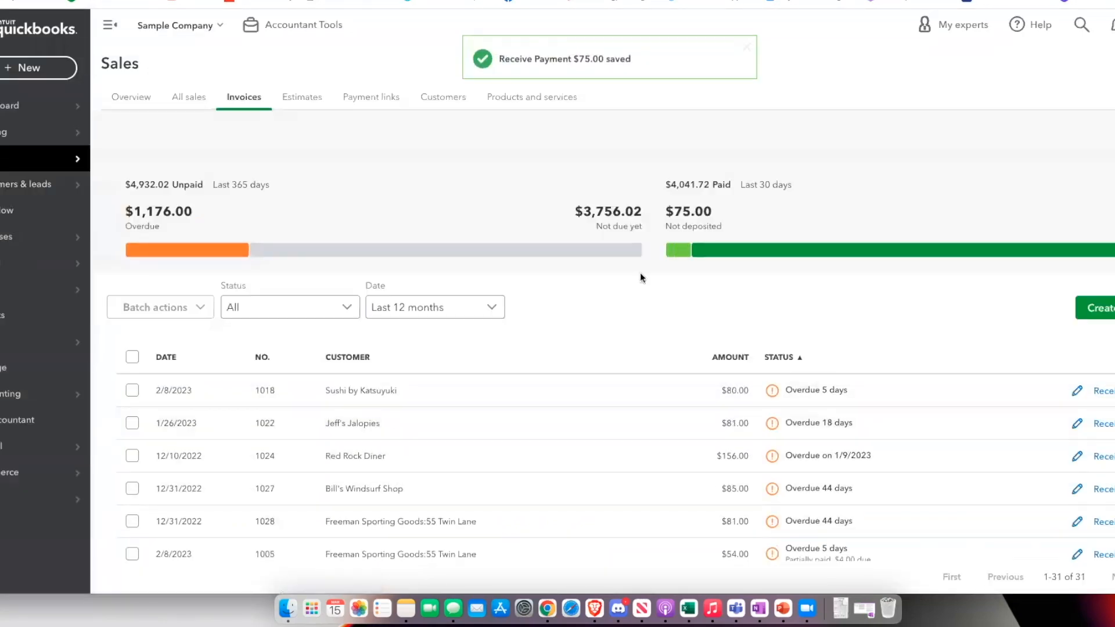
# Open the Balance Sheet report and examine the transactions behind the Undeposited Funds balance
pyautogui.click(69, 316)
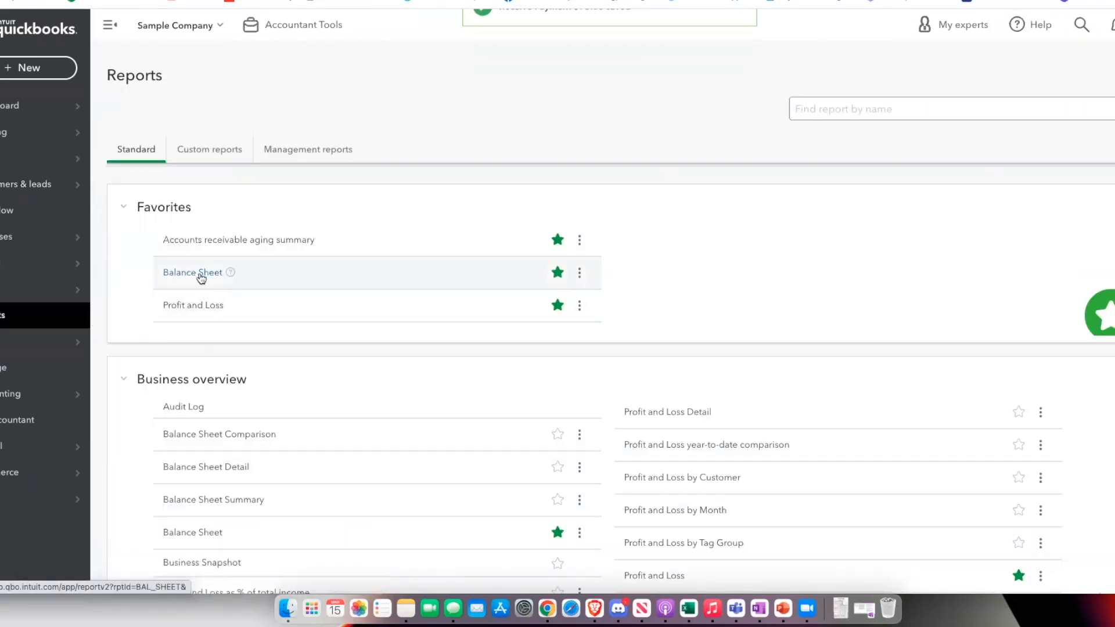
pyautogui.click(204, 274)
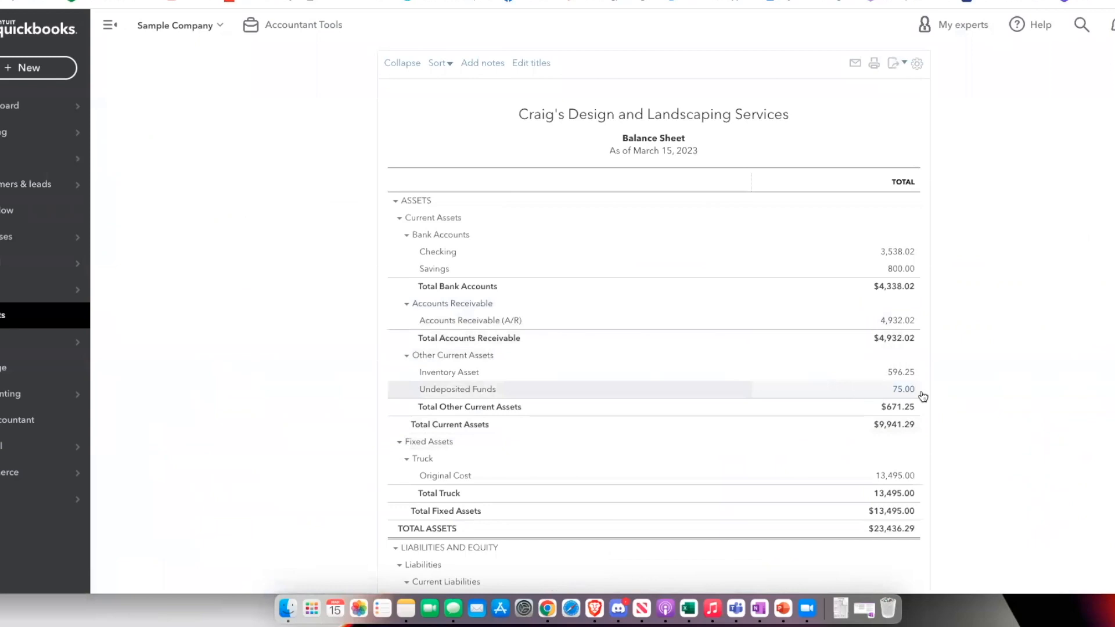
pyautogui.scroll(1, 907, 395)
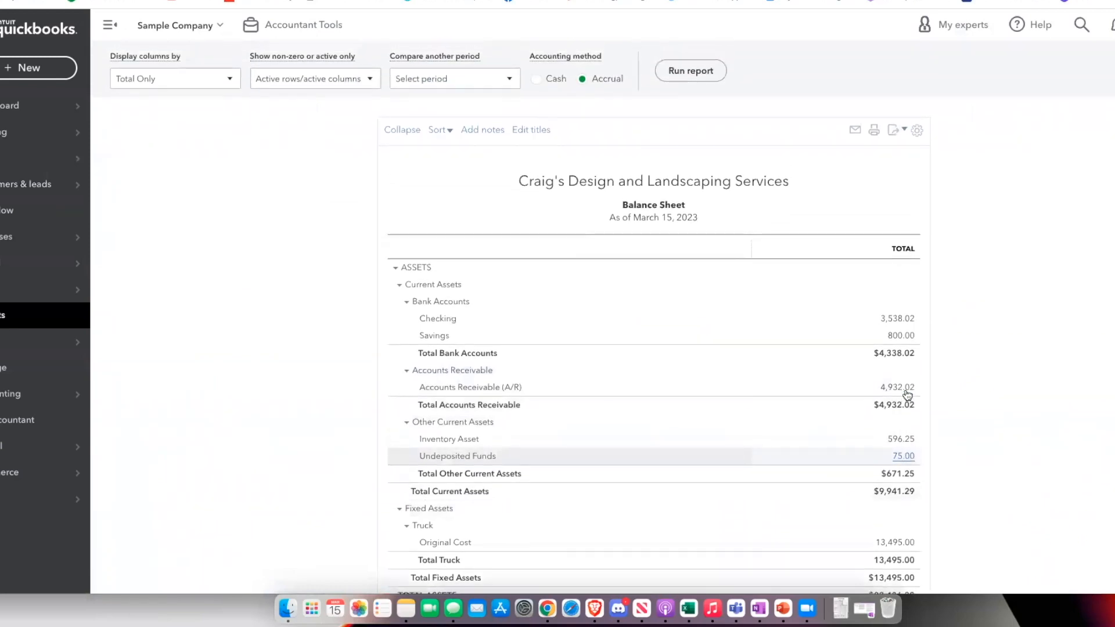
pyautogui.scroll(-1, 907, 395)
pyautogui.click(907, 396)
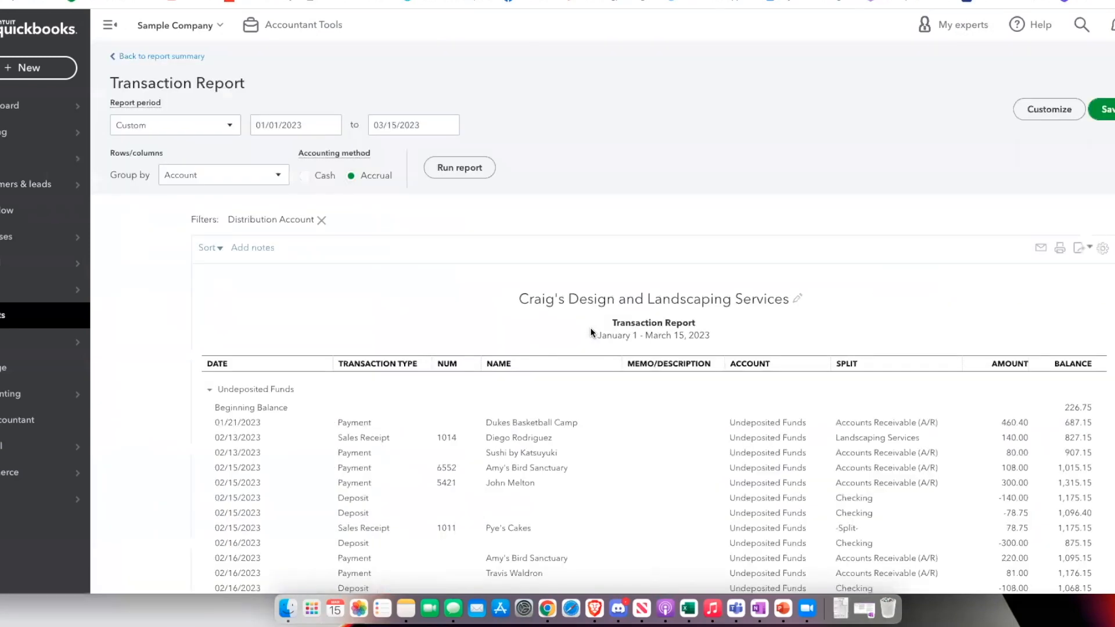
pyautogui.scroll(-5, 523, 293)
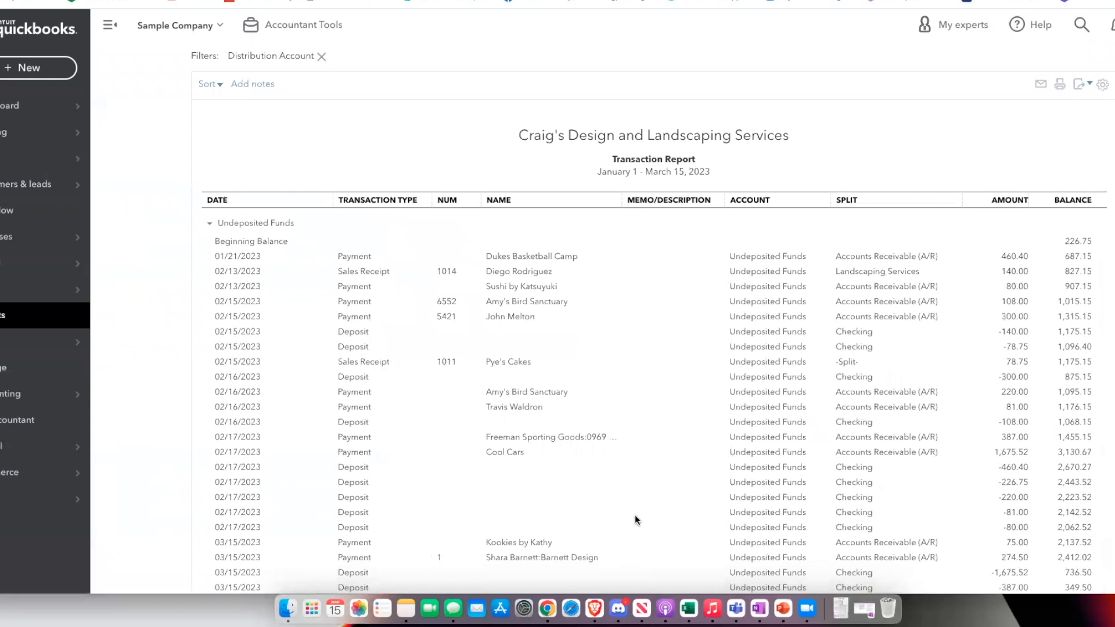
pyautogui.scroll(-3, 639, 517)
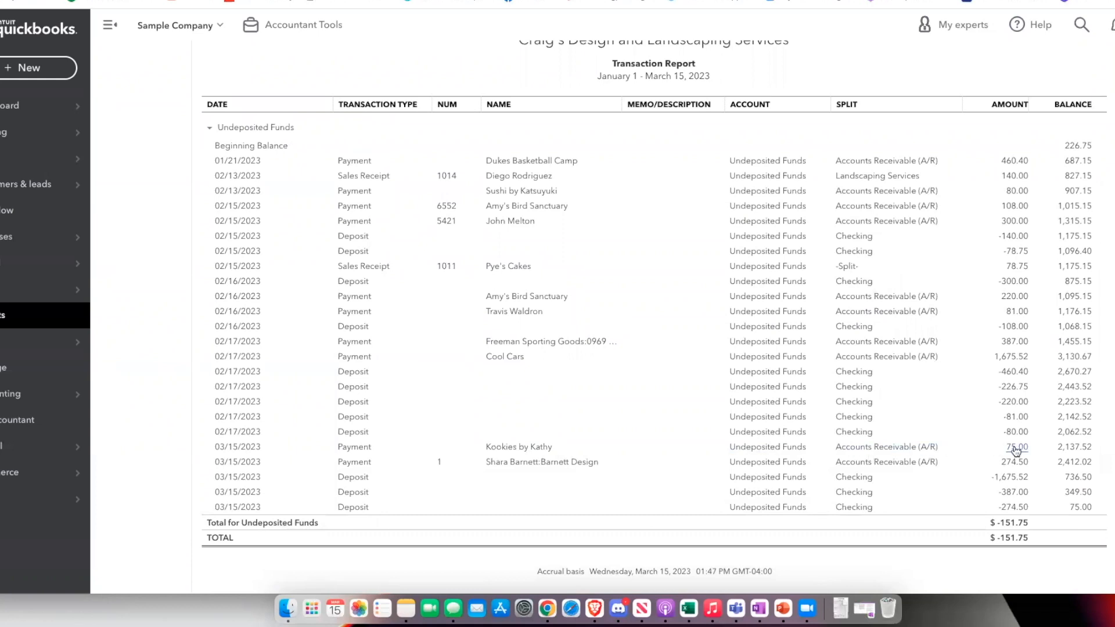
pyautogui.scroll(1, 476, 419)
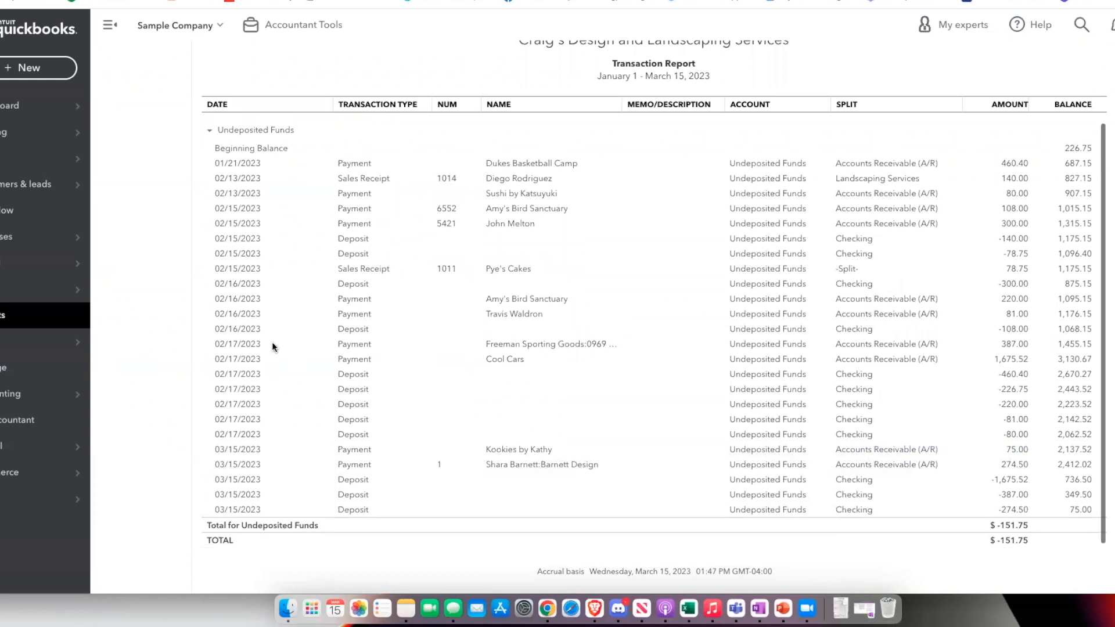
# Create and save a bank deposit to Checking that includes the Kookies by Kathy payment, and review the updated Undeposited Funds transactions
pyautogui.click(61, 77)
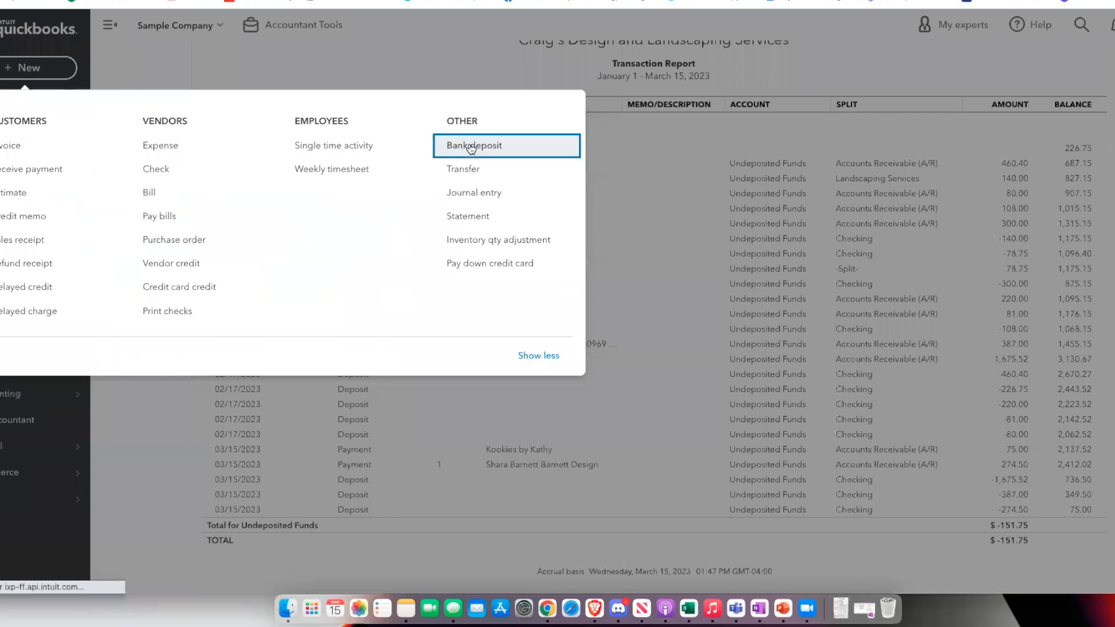
pyautogui.click(447, 145)
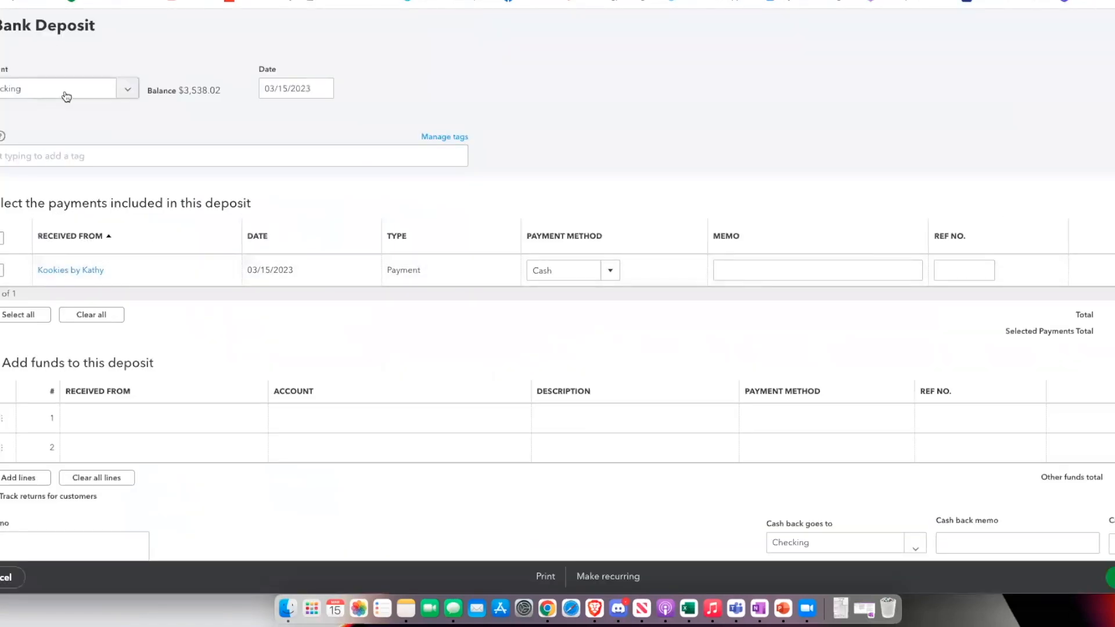
pyautogui.click(109, 97)
pyautogui.click(116, 92)
pyautogui.click(9, 269)
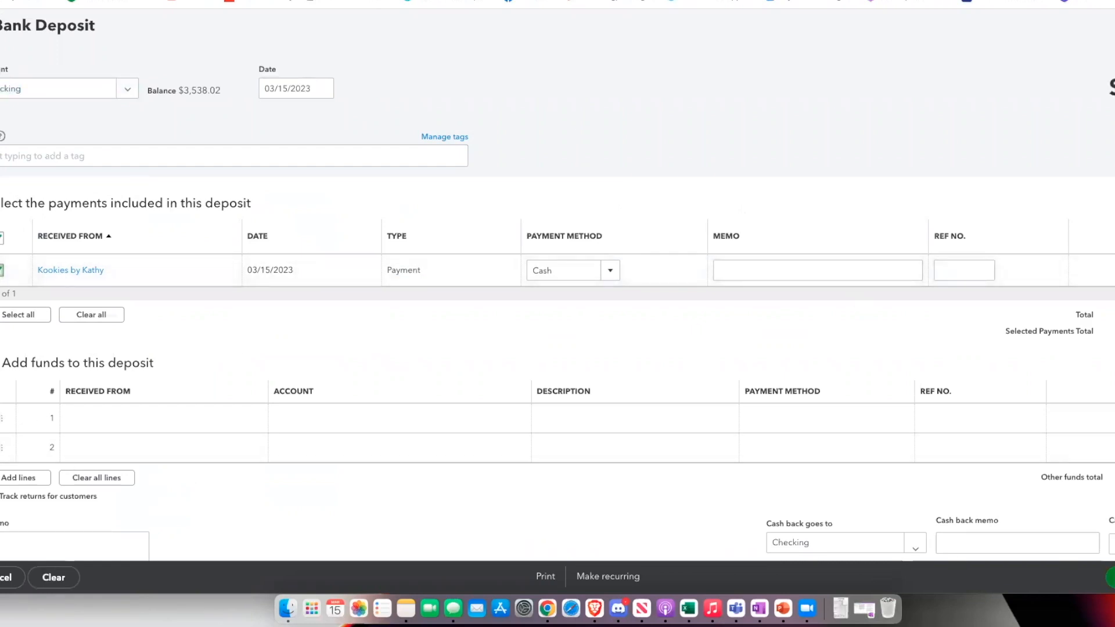
pyautogui.click(1110, 577)
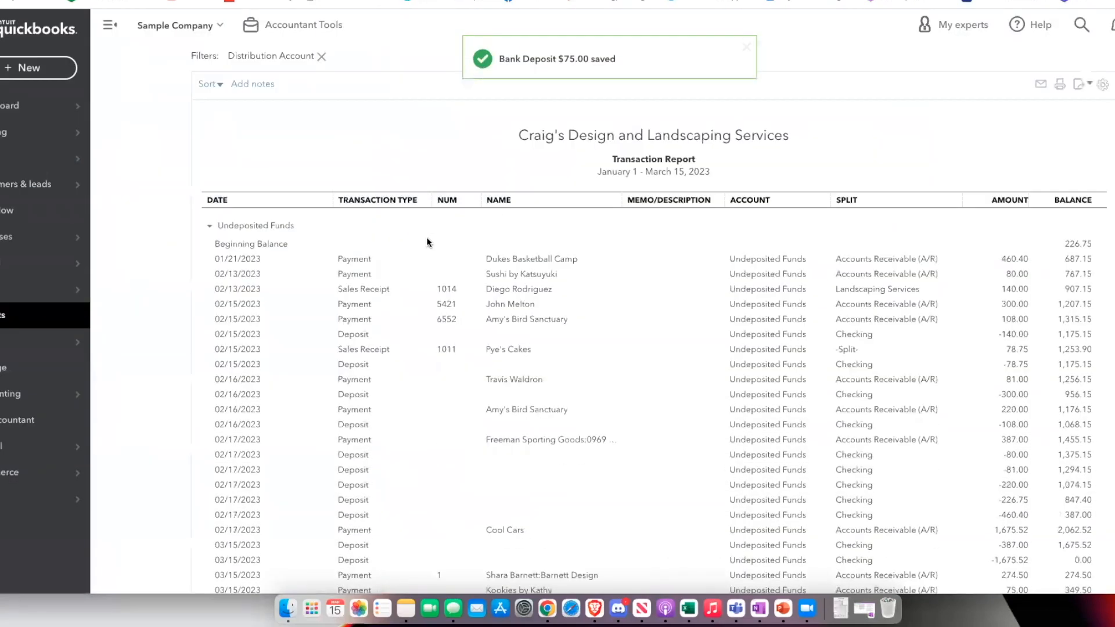
pyautogui.scroll(-5, 385, 251)
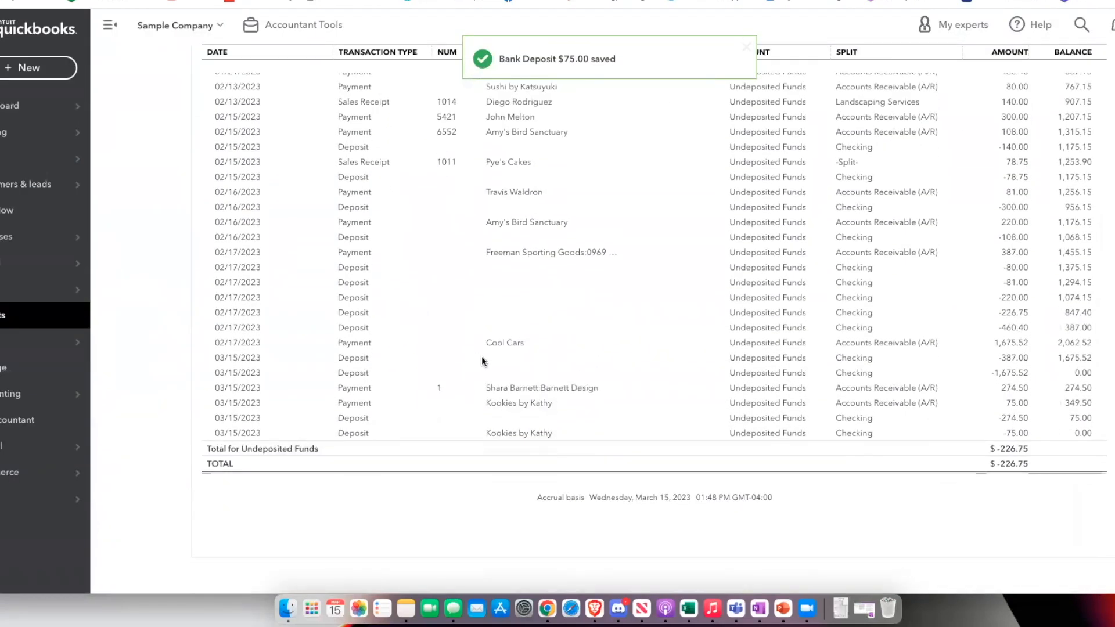